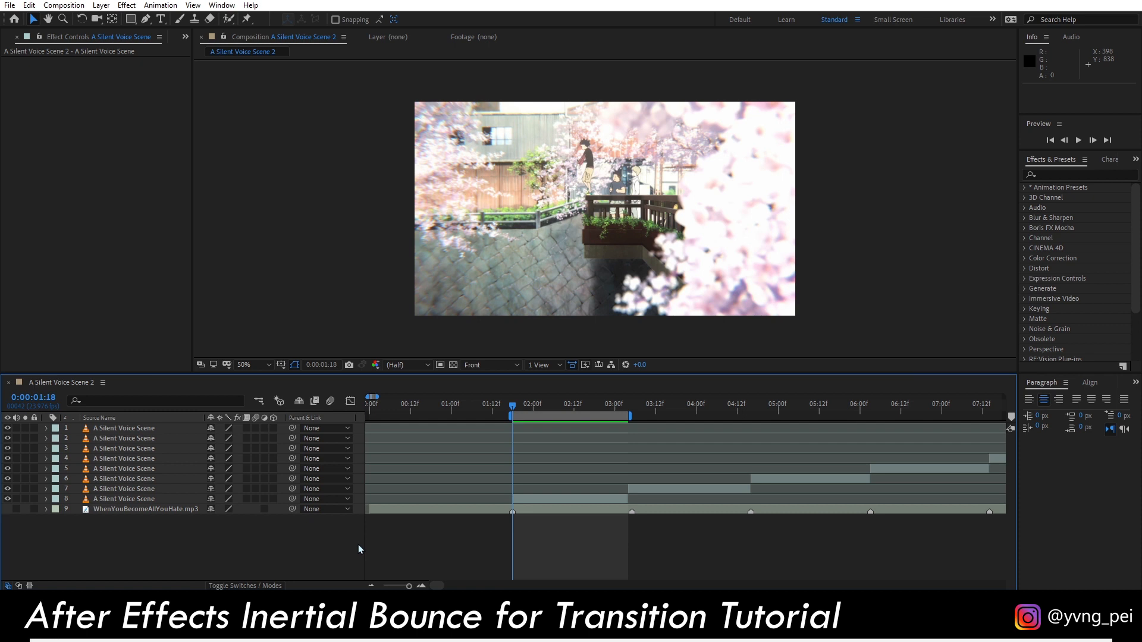
# Reveal the transform properties of layer 8 and add a Scale keyframe of 0% at 0:00:01:18.
pyautogui.click(119, 499)
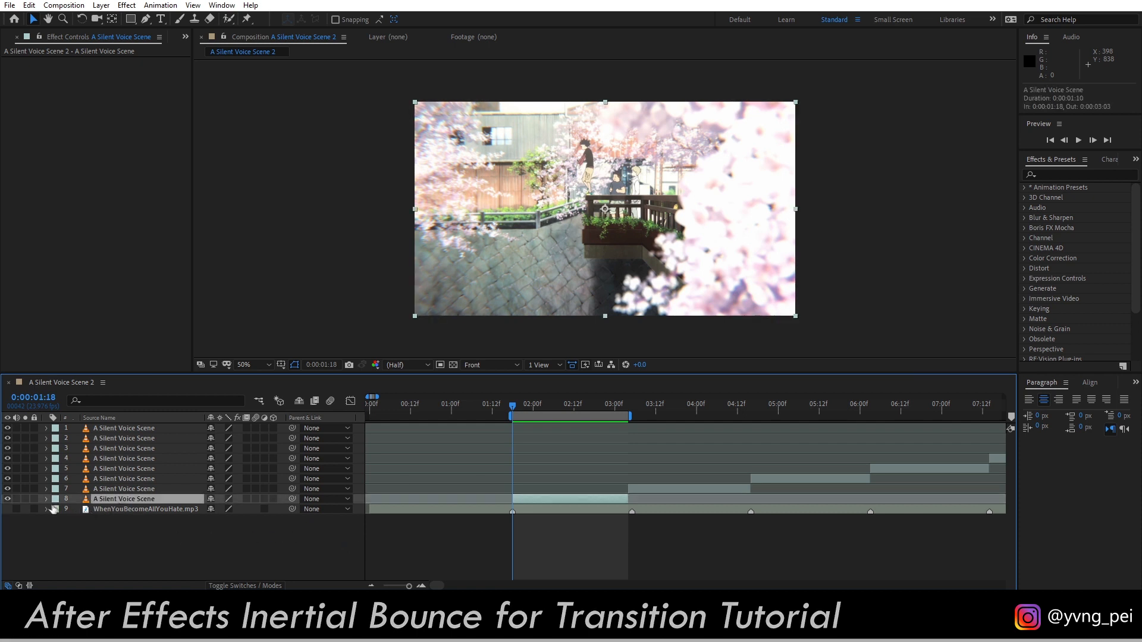
pyautogui.click(47, 499)
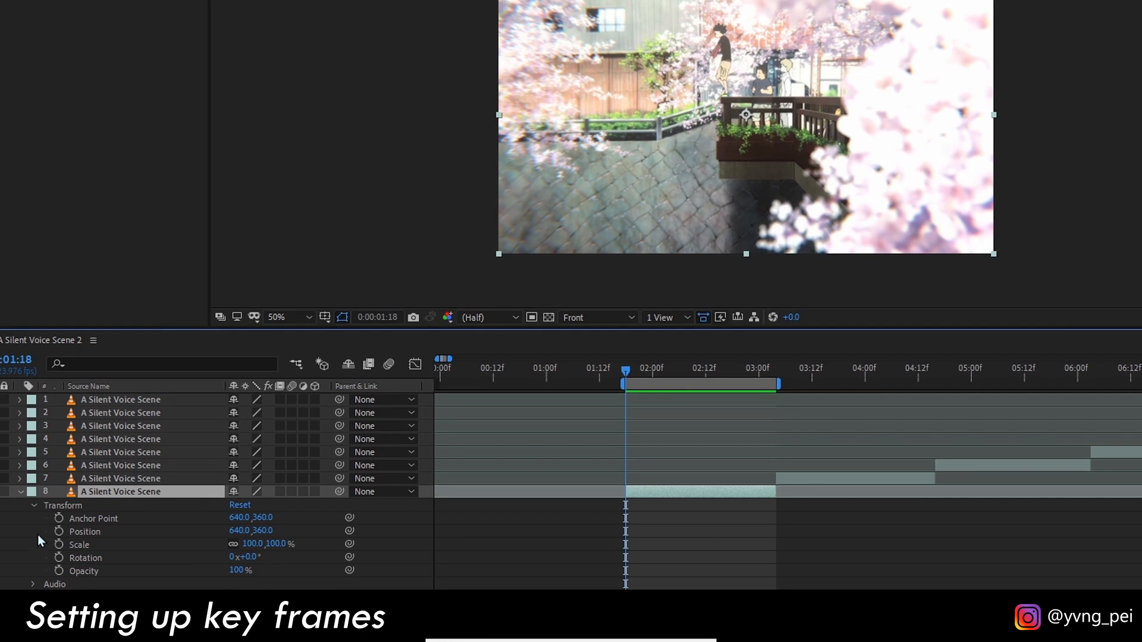
pyautogui.click(60, 545)
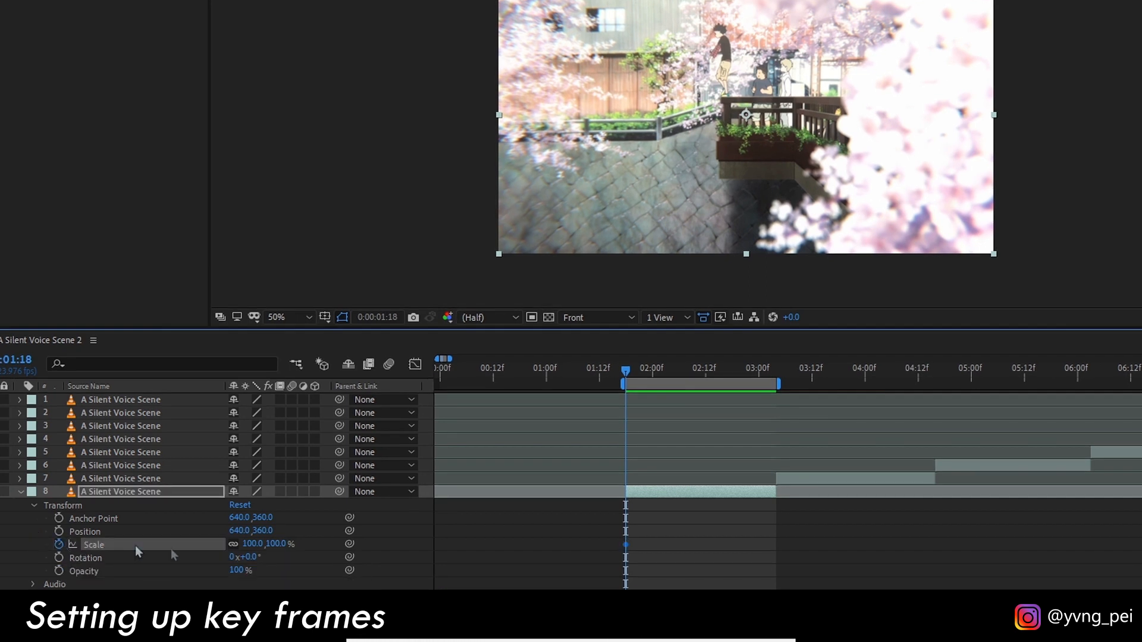
pyautogui.click(254, 544)
pyautogui.press('Return')
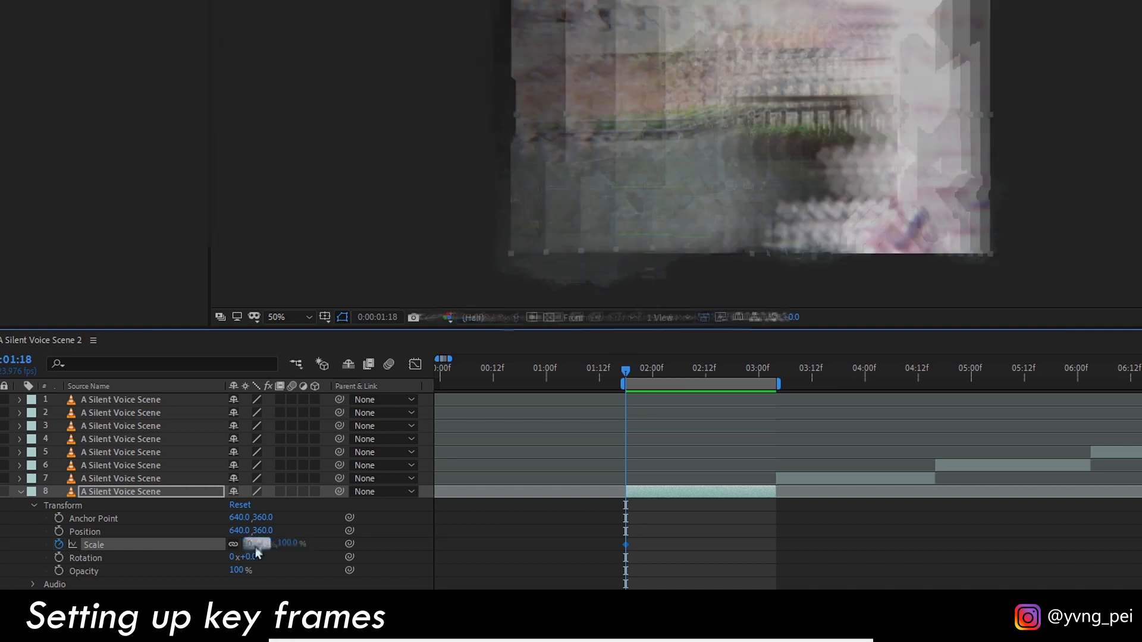
# Add a second Scale keyframe of 70% for layer 8 at 0:00:02:00.
pyautogui.press('pagedown')
pyautogui.press('pagedown')
pyautogui.press('pagedown')
pyautogui.press('pagedown')
pyautogui.press('pagedown')
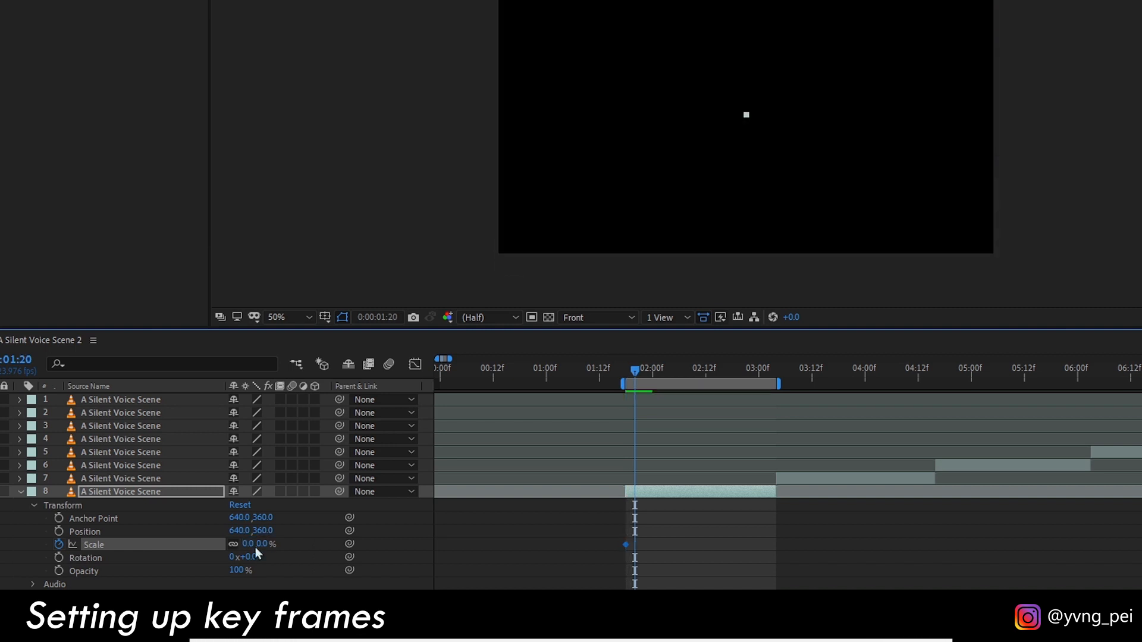
pyautogui.press('pagedown')
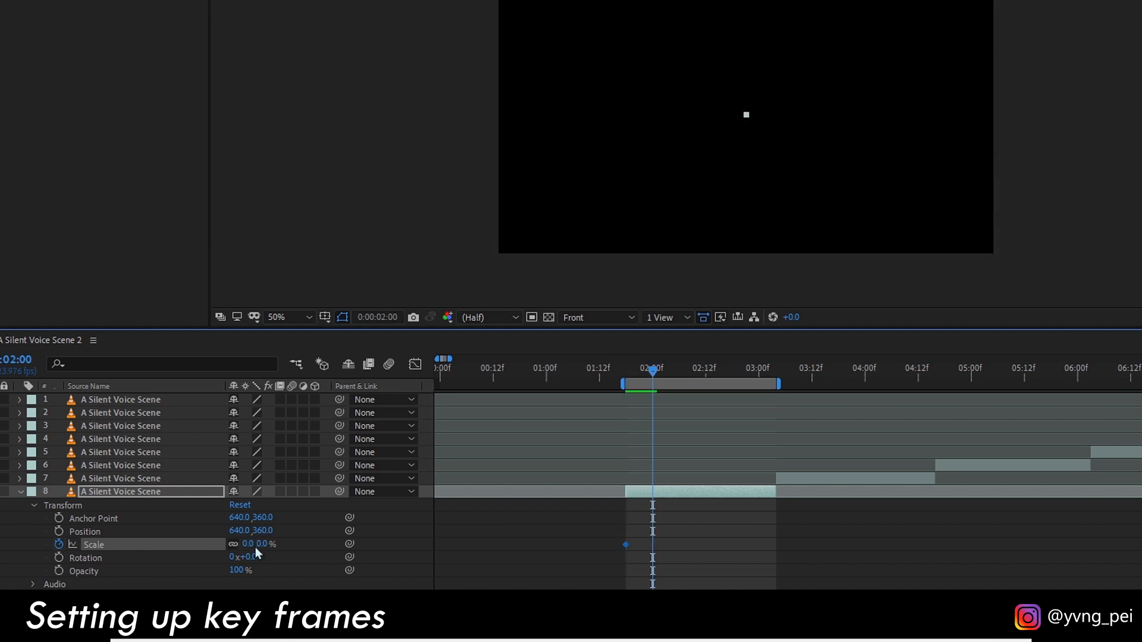
pyautogui.click(260, 544)
pyautogui.write('7')
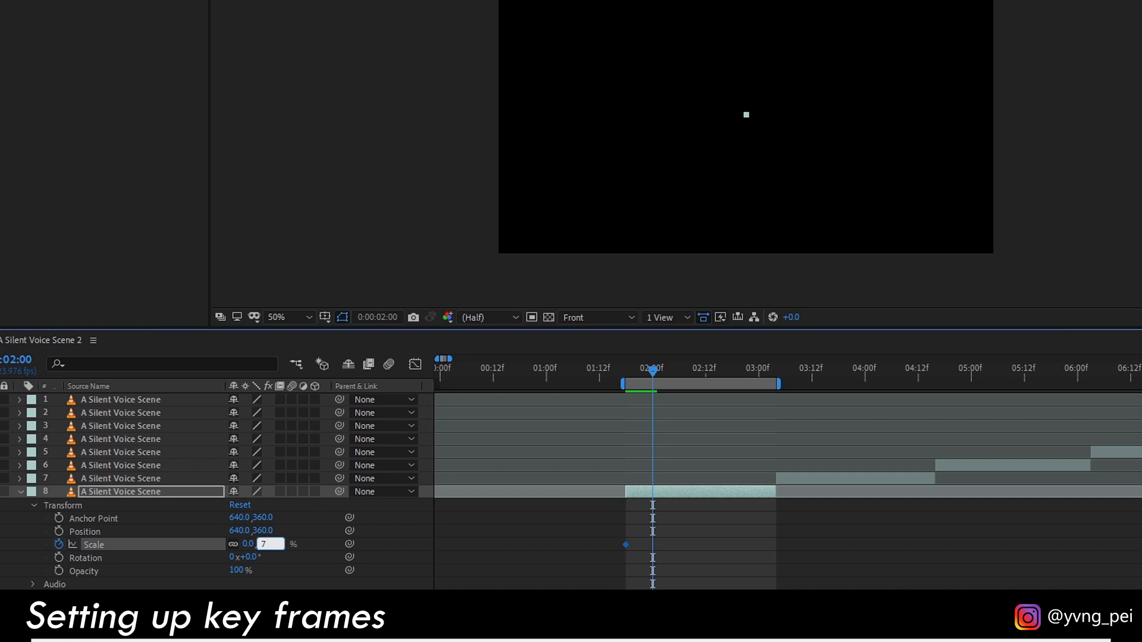
pyautogui.write('0')
pyautogui.press('Return')
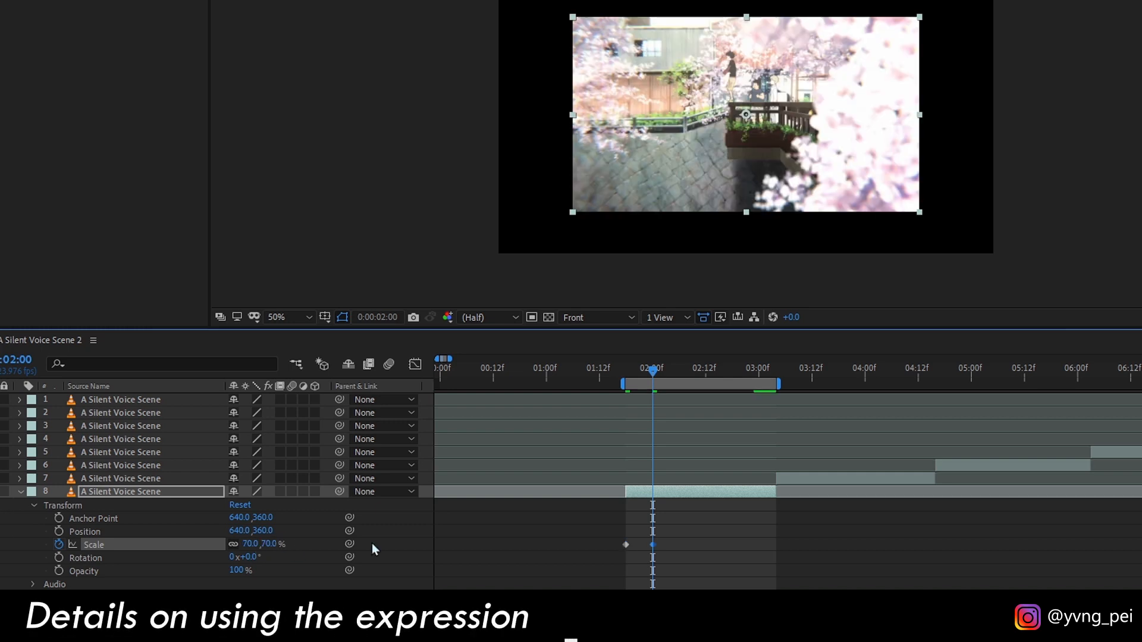
# Paste the copied inertial bounce expression into layer 8's Scale property and apply it, giving the timeline more room.
pyautogui.scroll(3, 660, 547)
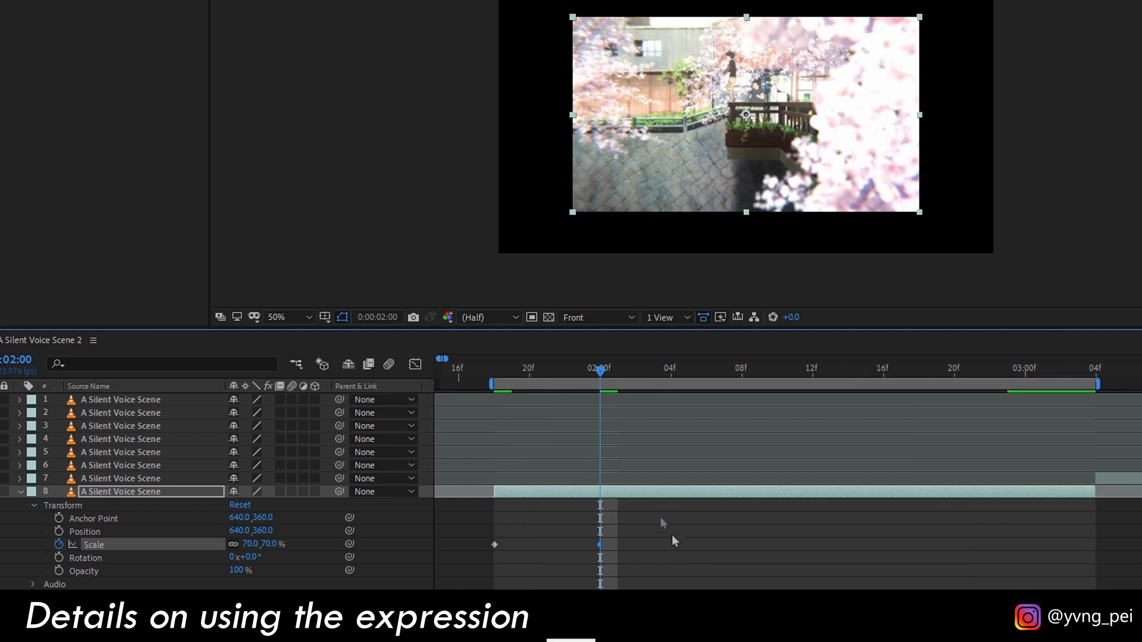
pyautogui.press('pageup')
pyautogui.click(588, 415)
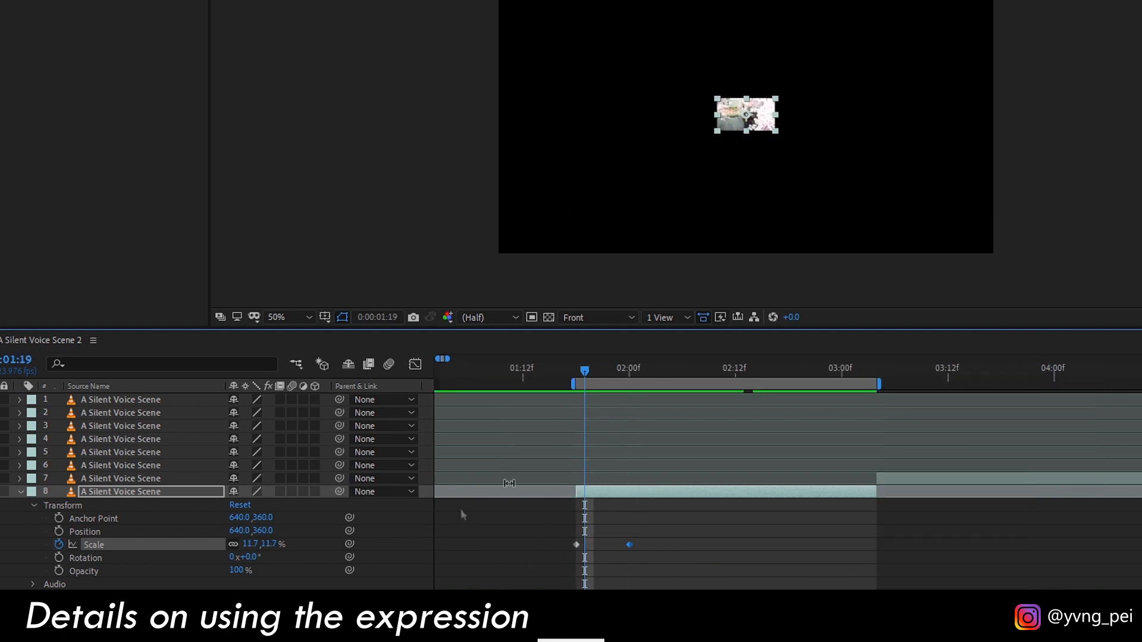
pyautogui.keyDown('alt'); pyautogui.click(62, 544); pyautogui.keyUp('alt')
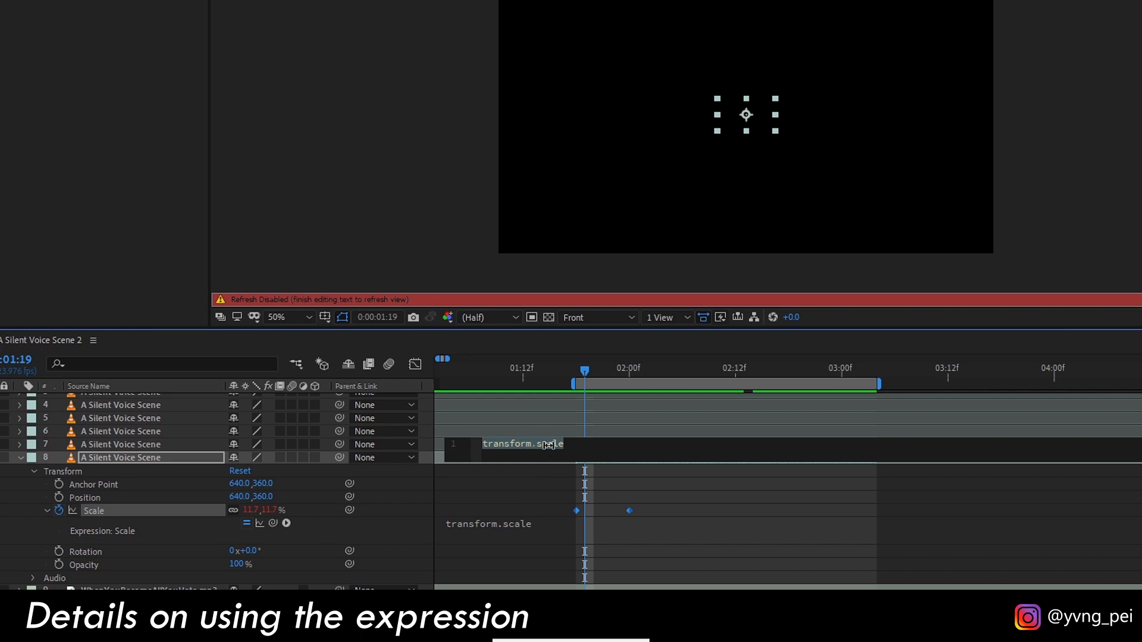
pyautogui.hotkey('ctrl', 'v')
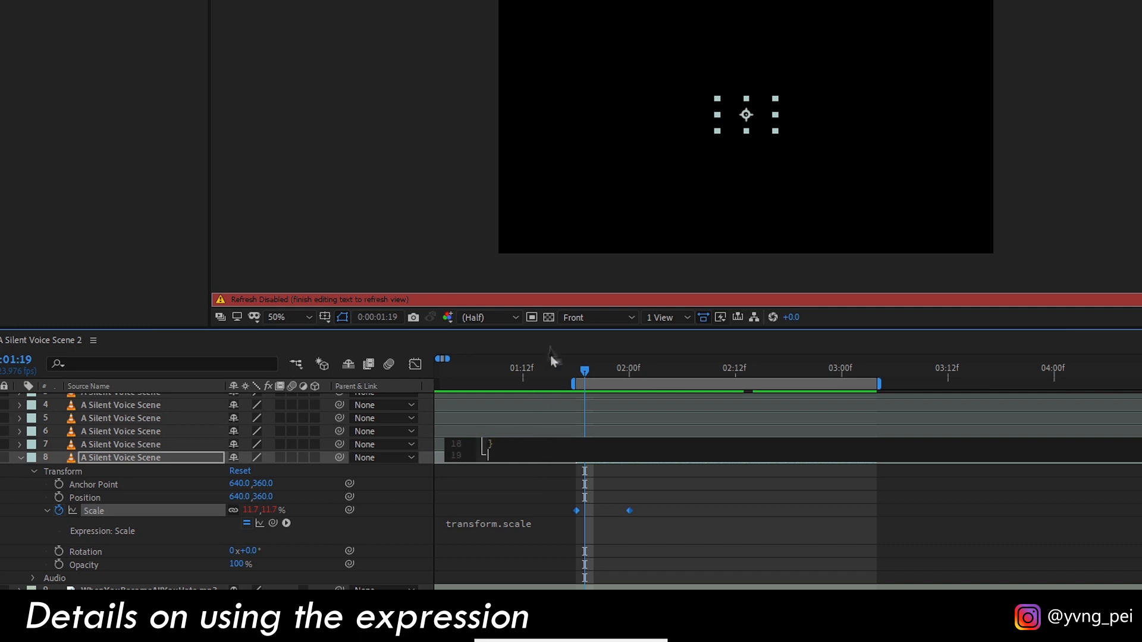
pyautogui.moveTo(551, 330); pyautogui.dragTo(561, 193)
pyautogui.press('KP_Enter')
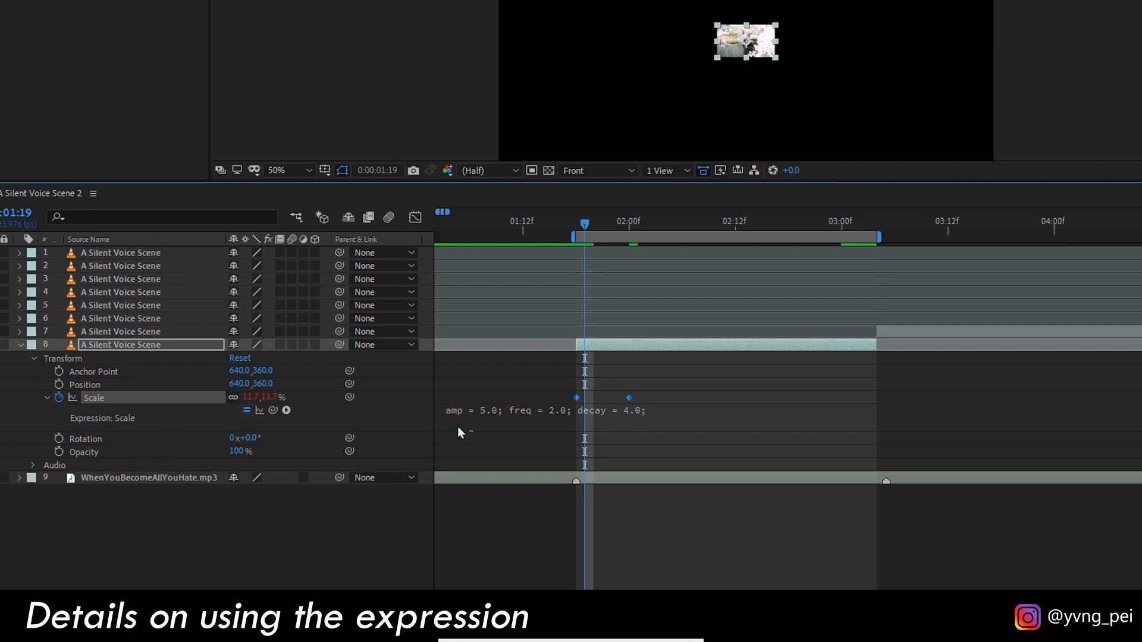
# Examine the Scale expression's code and play back the scale bounce.
pyautogui.moveTo(459, 428); pyautogui.dragTo(467, 560)
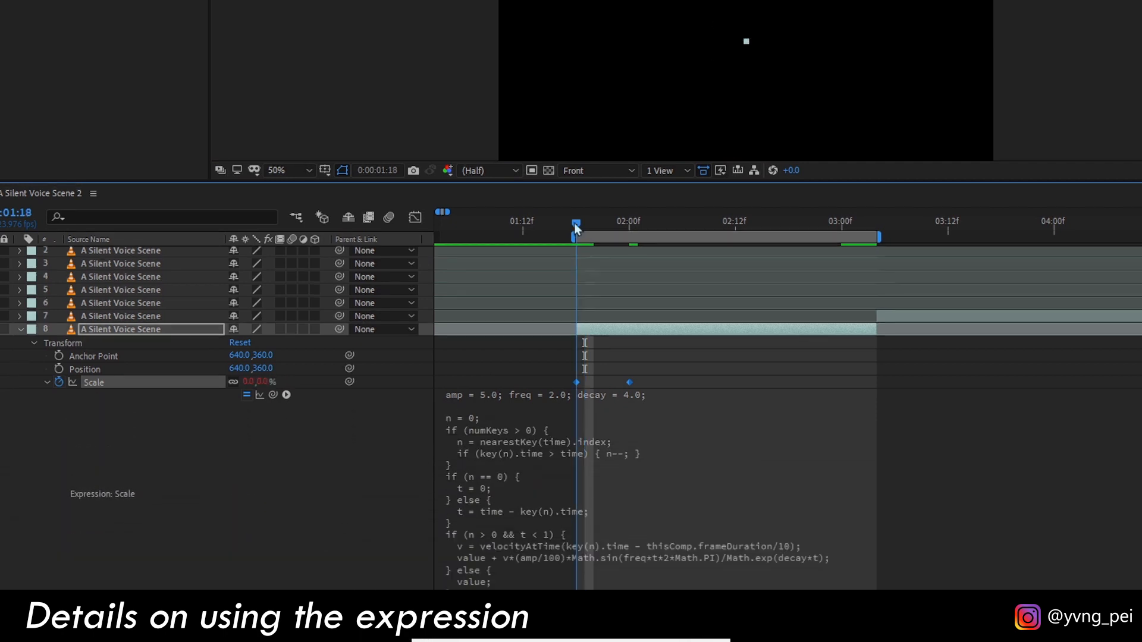
pyautogui.moveTo(577, 229); pyautogui.dragTo(766, 249)
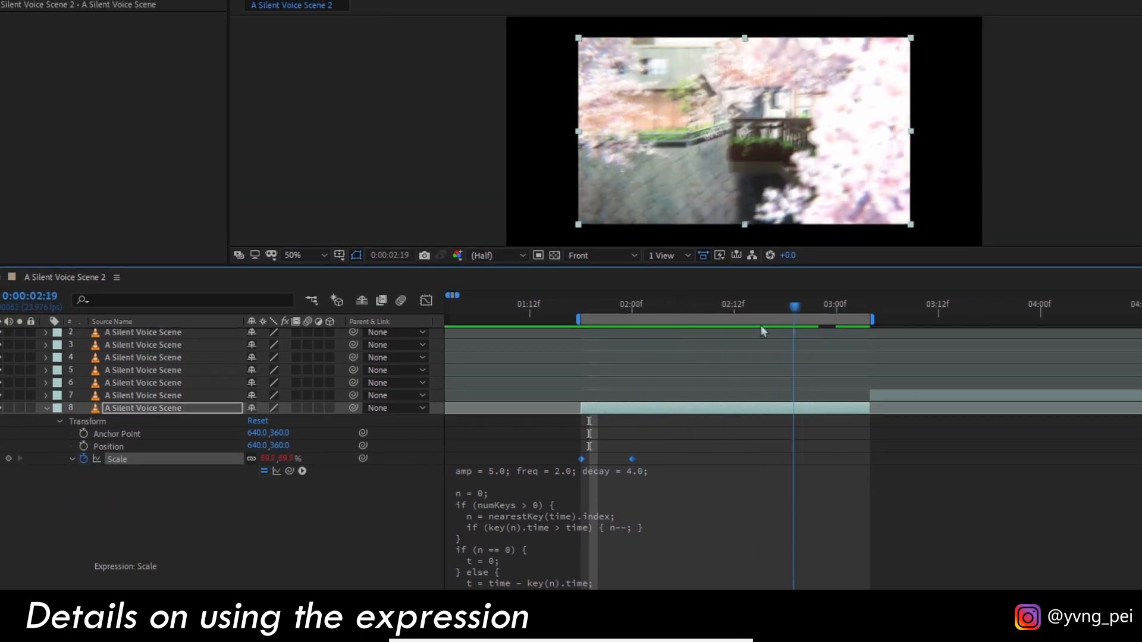
pyautogui.moveTo(763, 331); pyautogui.dragTo(583, 306)
pyautogui.press('space')
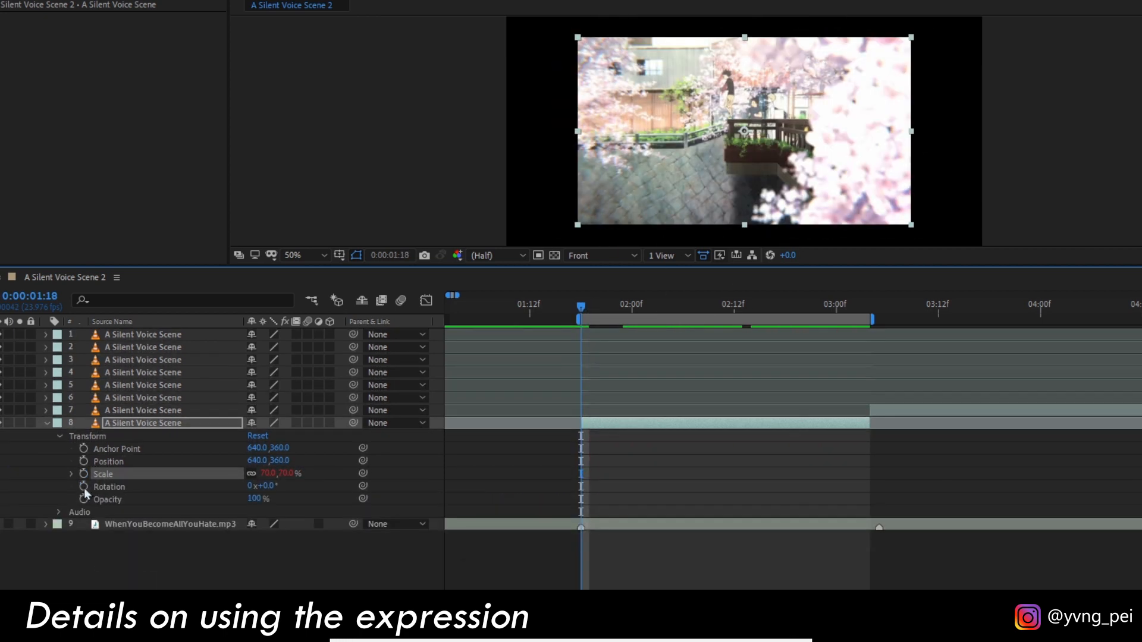
# Keyframe layer 8's Rotation at -180° at 0:00:01:18 and 0° at 0:00:02:00.
pyautogui.click(84, 486)
pyautogui.moveTo(582, 487); pyautogui.dragTo(632, 487)
pyautogui.click(268, 486)
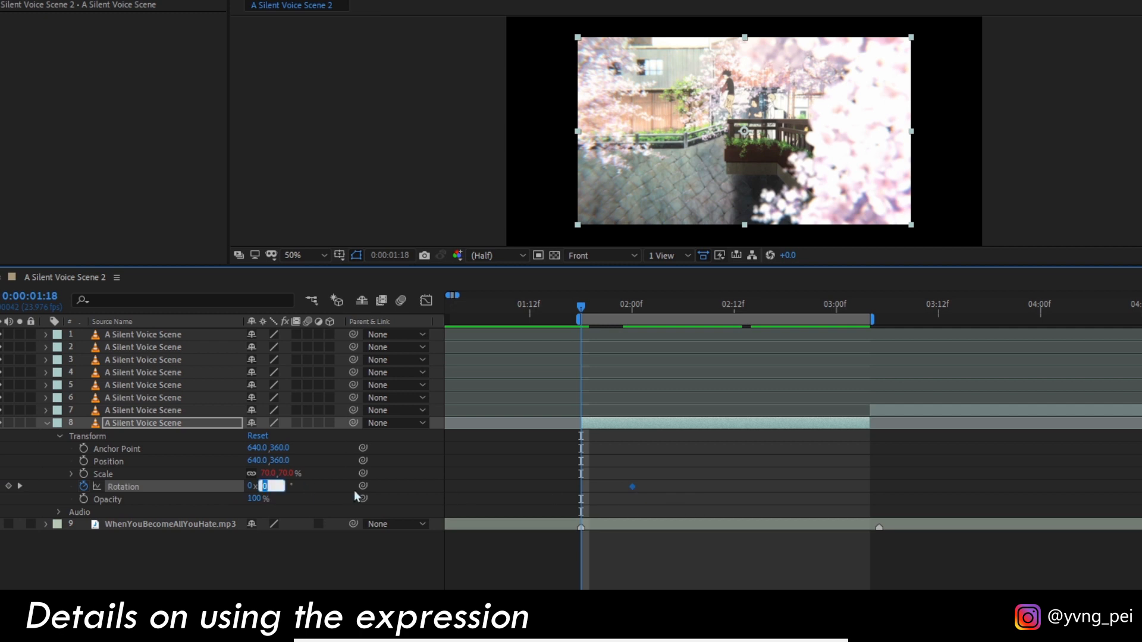
pyautogui.write('-180')
pyautogui.press('Return')
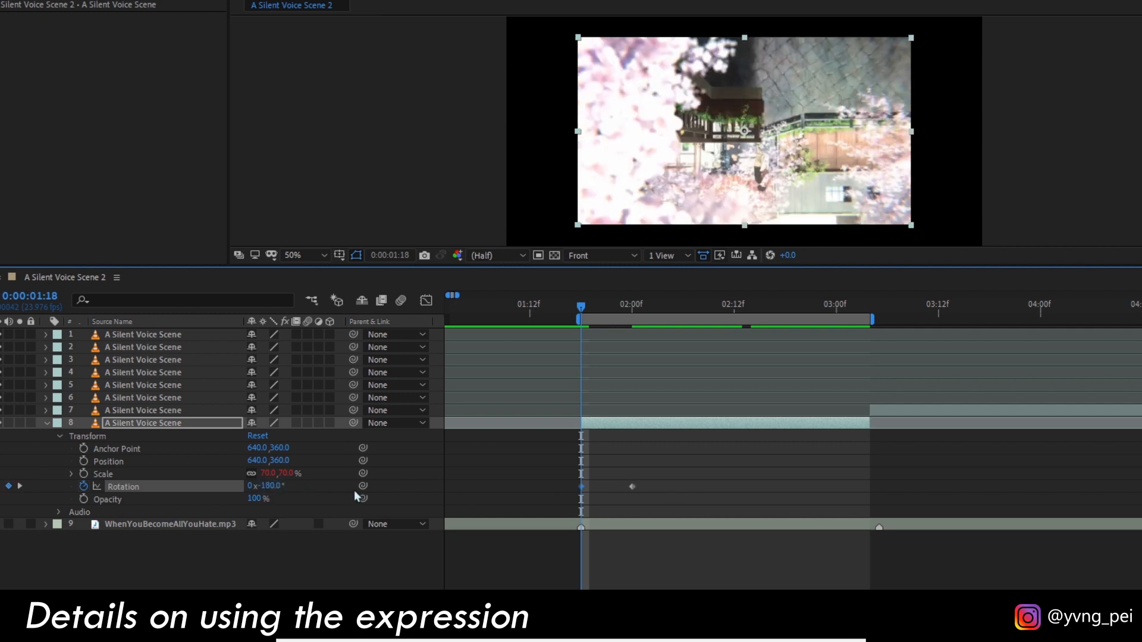
# Paste the bounce expression into layer 8's Rotation property, apply it and preview the rotation.
pyautogui.keyDown('alt'); pyautogui.click(84, 486); pyautogui.keyUp('alt')
pyautogui.hotkey('ctrl', 'v')
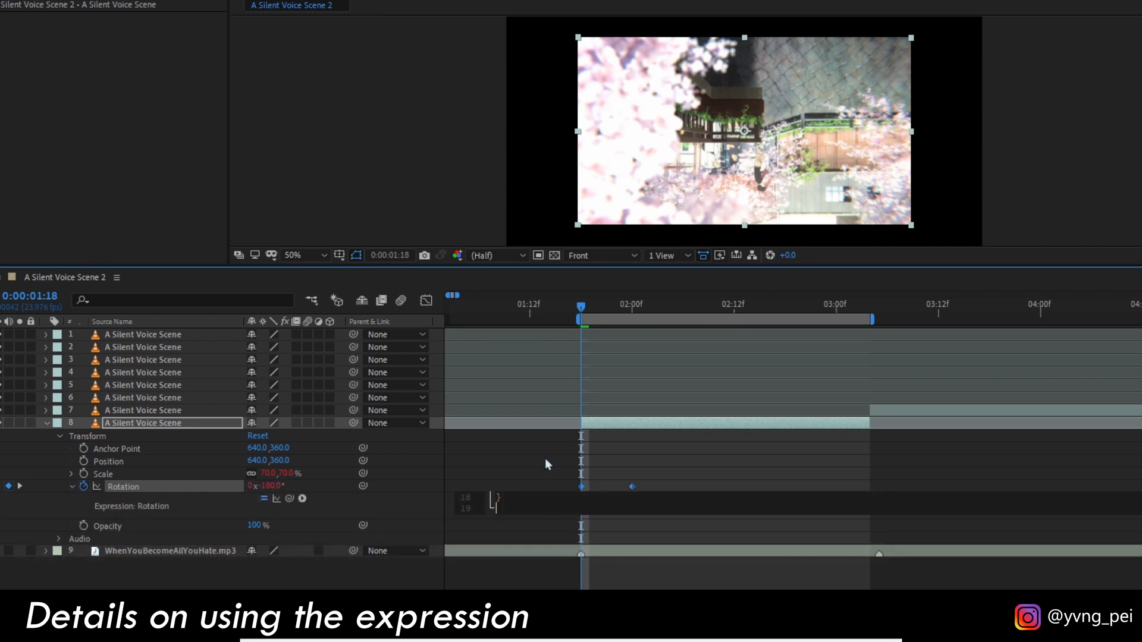
pyautogui.click(539, 459)
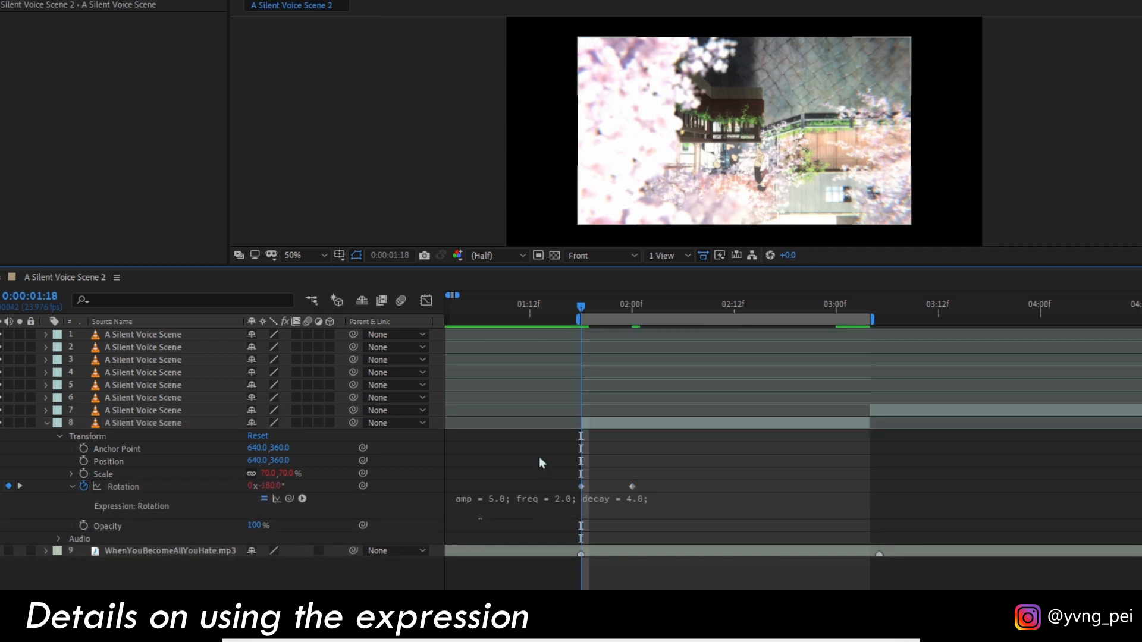
pyautogui.press('space')
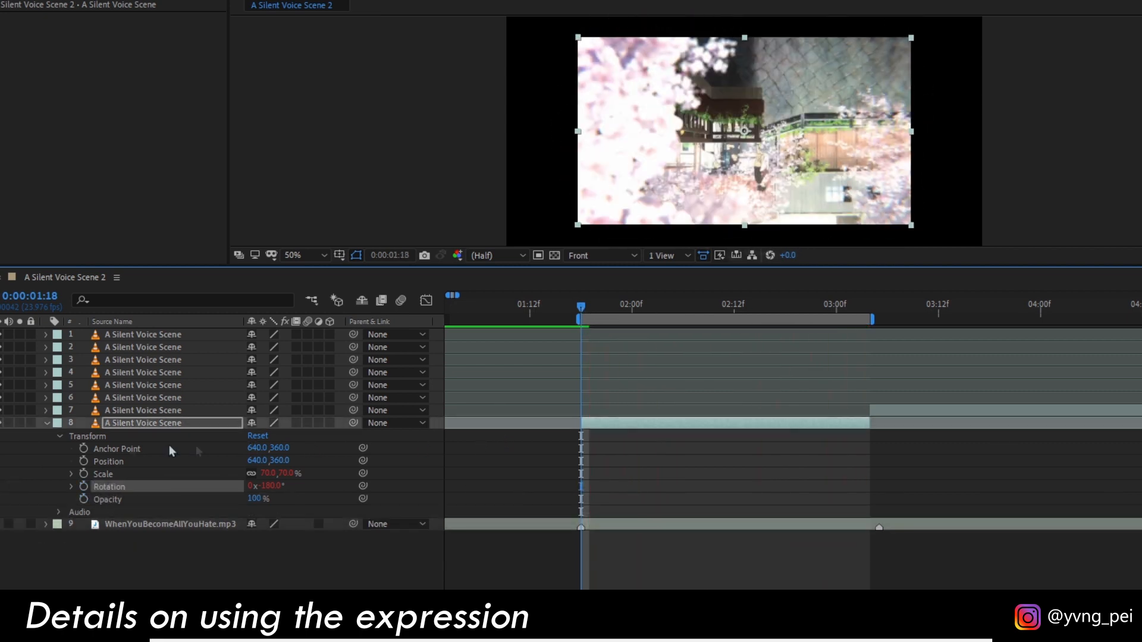
# Keyframe layer 8's Position at -520, 360 at 0:00:01:18 and 640, 360 at 0:00:02:00.
pyautogui.click(83, 462)
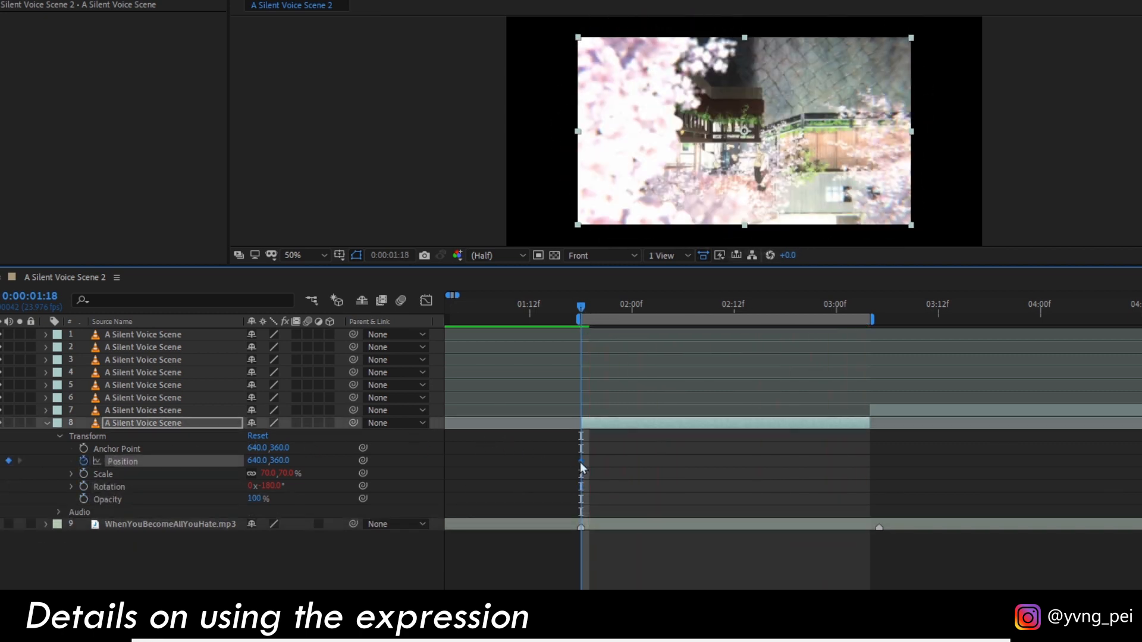
pyautogui.click(170, 488)
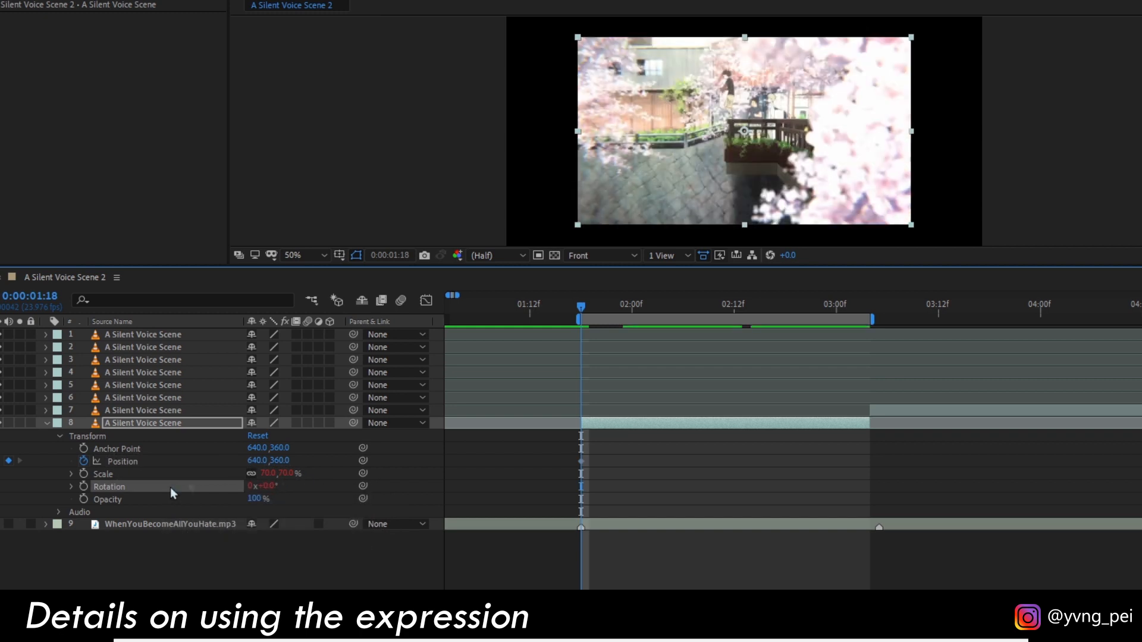
pyautogui.moveTo(581, 461); pyautogui.dragTo(632, 462)
pyautogui.moveTo(256, 466); pyautogui.dragTo(548, 461)
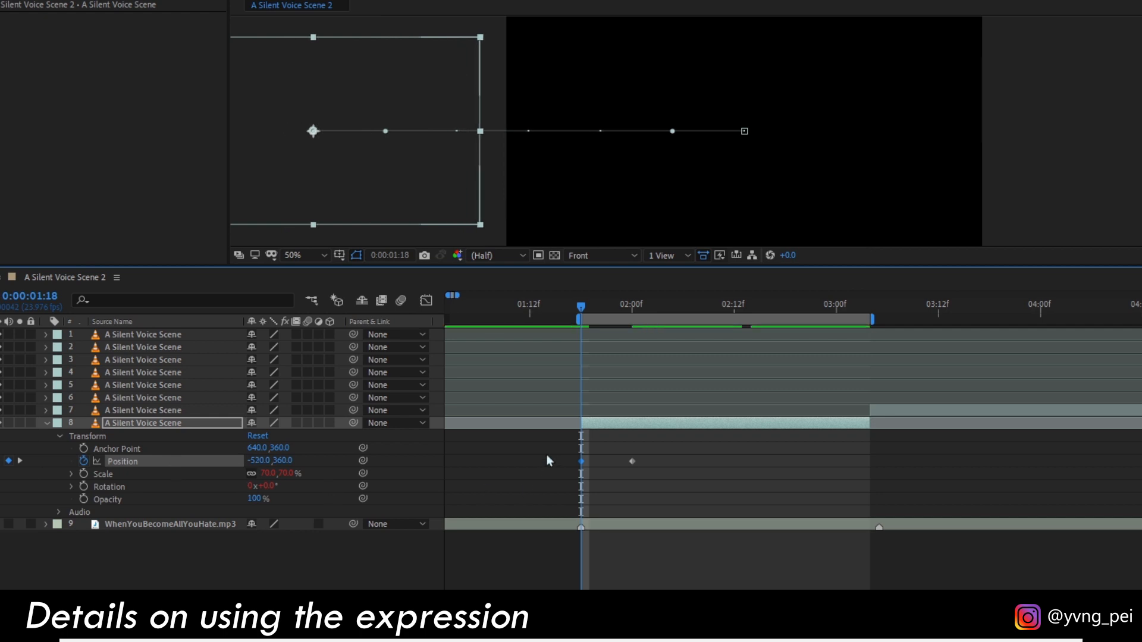
# Paste the bounce expression into layer 8's Position property, apply it and preview the slide-in.
pyautogui.keyDown('alt'); pyautogui.click(84, 461); pyautogui.keyUp('alt')
pyautogui.hotkey('ctrl', 'v')
pyautogui.click(541, 441)
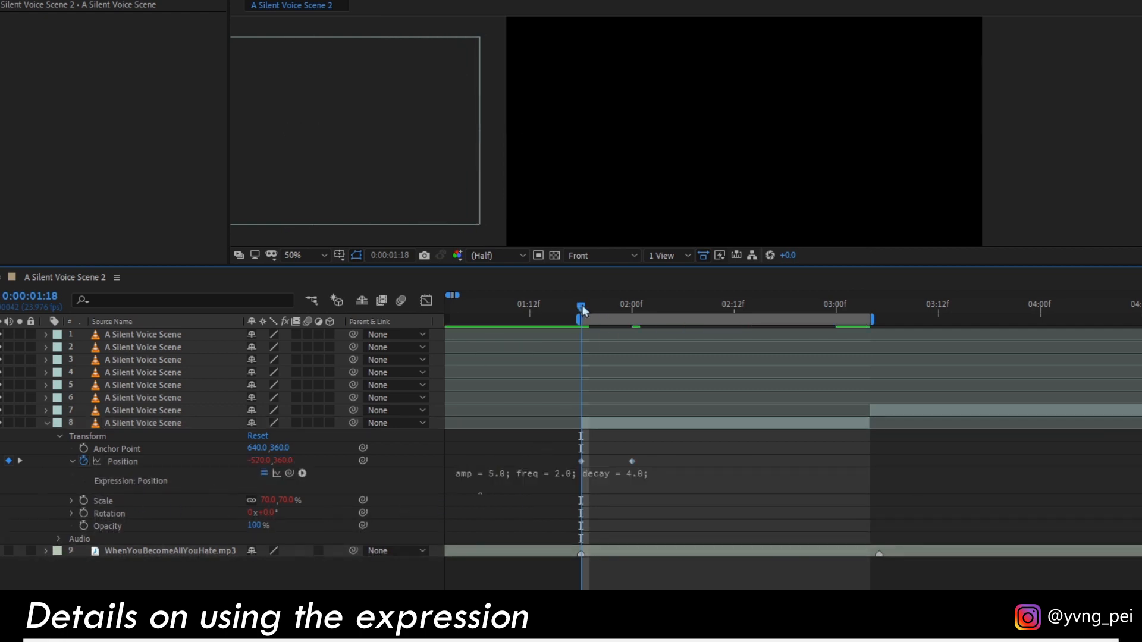
pyautogui.press('space')
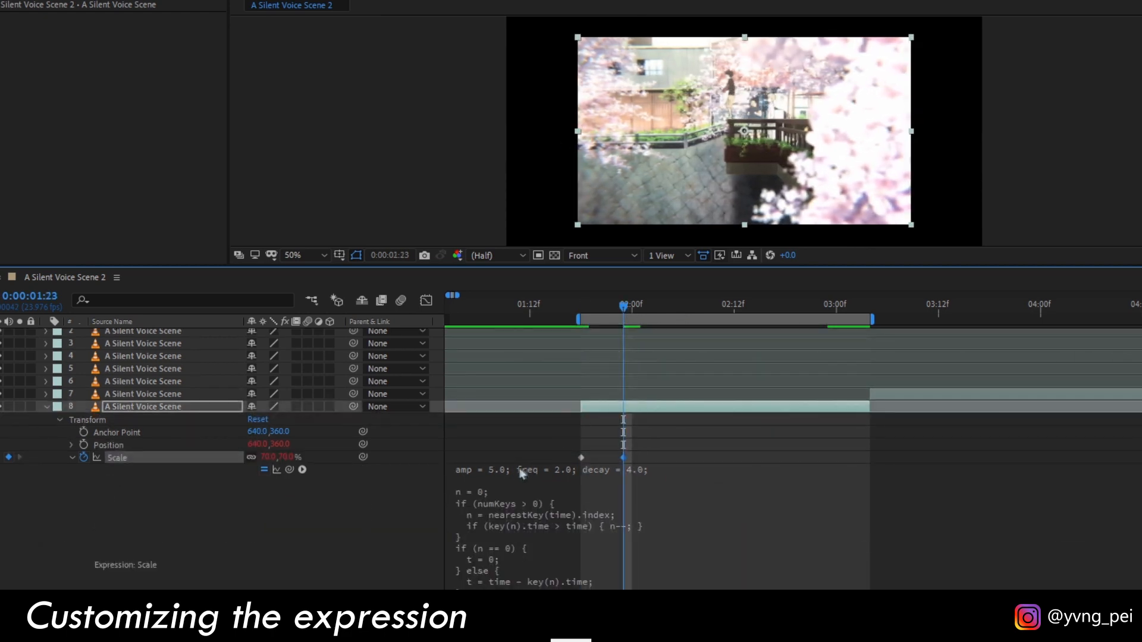
# Set the amp value in layer 8's Scale expression to 15.0.
pyautogui.click(505, 473)
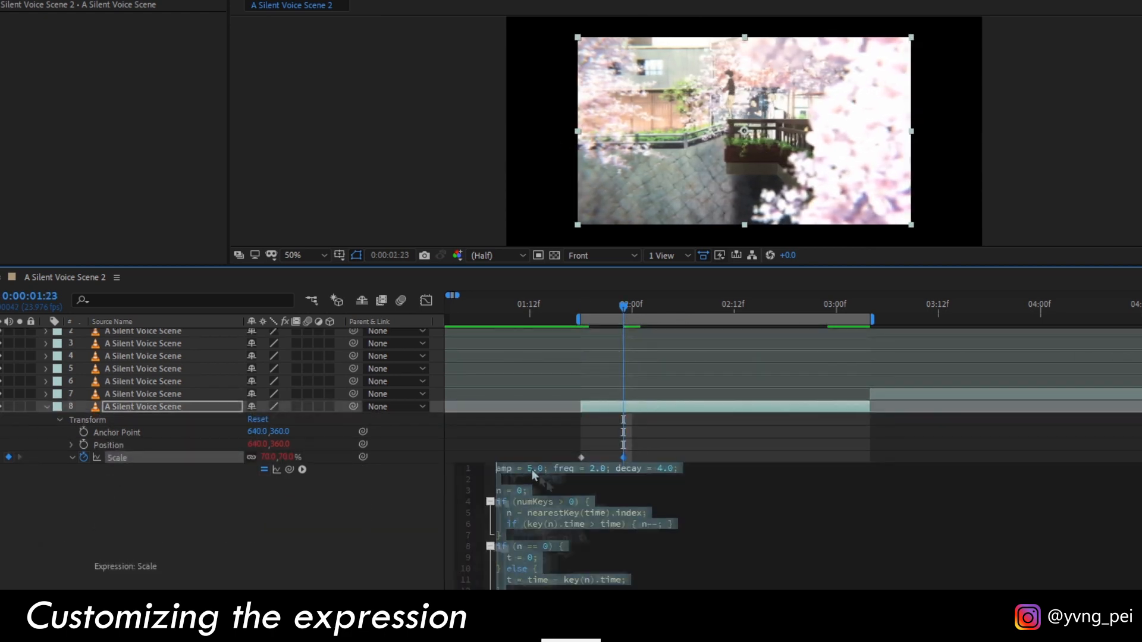
pyautogui.click(533, 469)
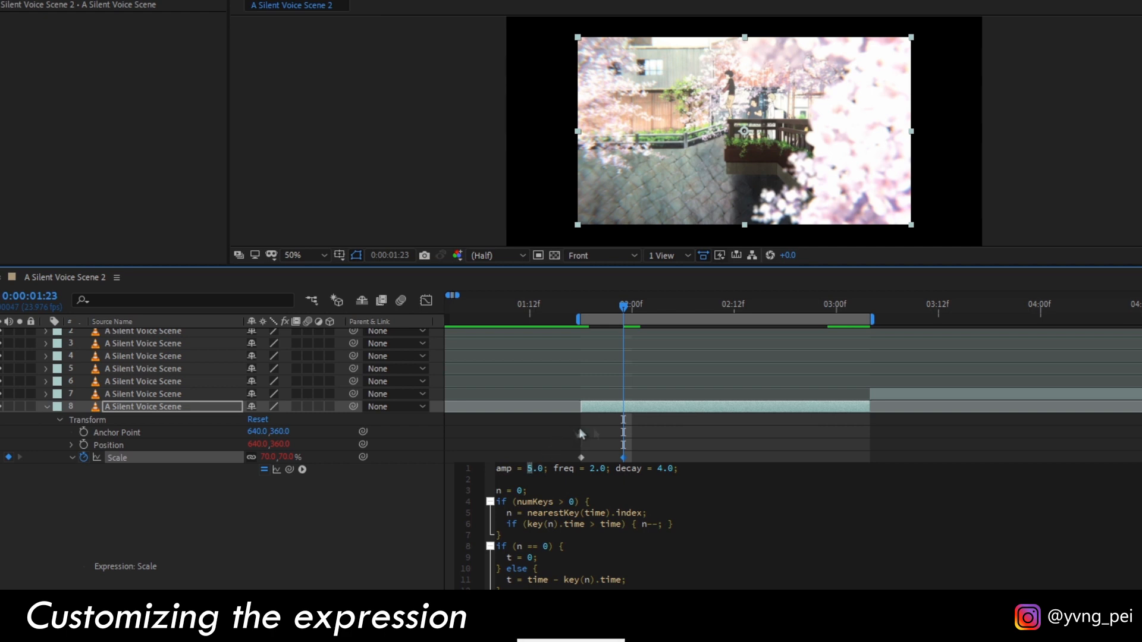
pyautogui.write('1')
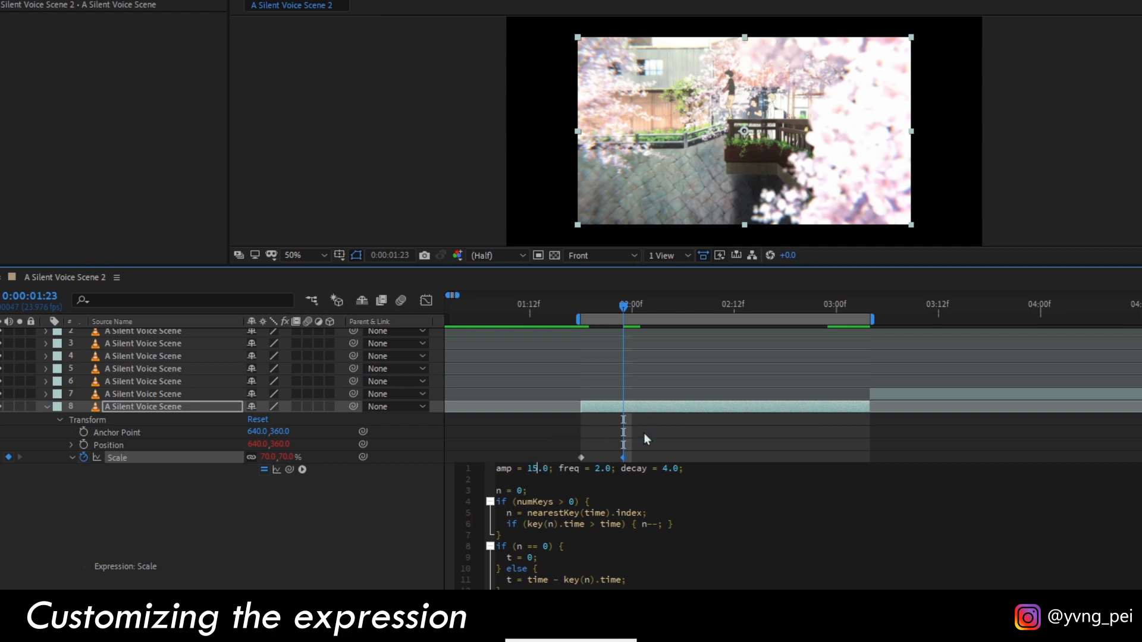
pyautogui.click(644, 439)
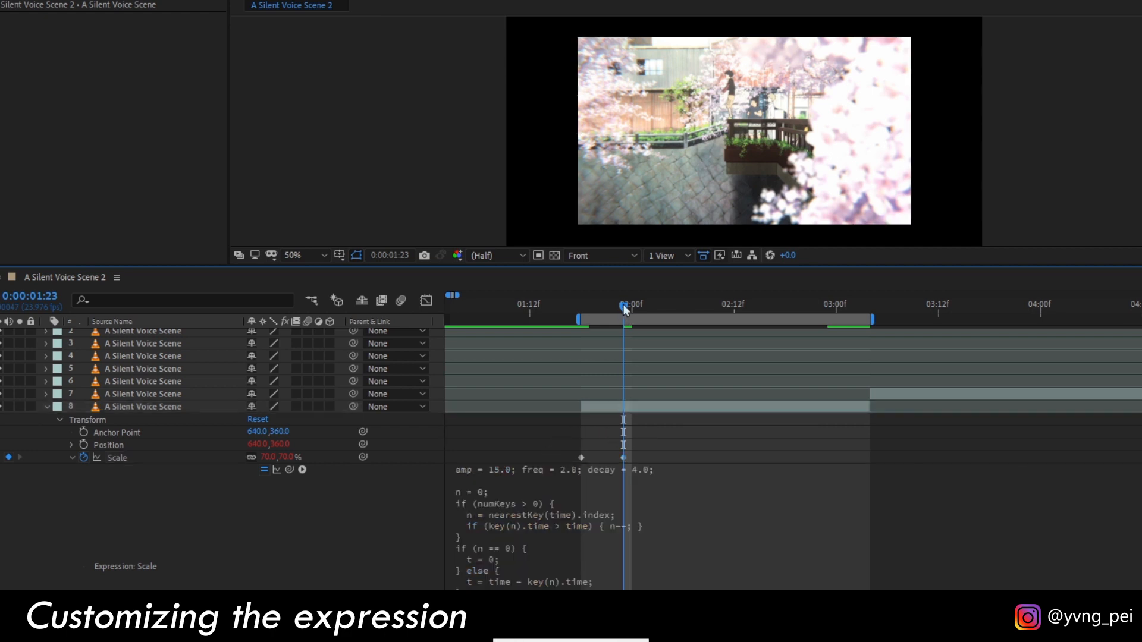
# Move layer 8's second Scale keyframe closer to the first one and preview the bounce.
pyautogui.moveTo(624, 309); pyautogui.dragTo(583, 323)
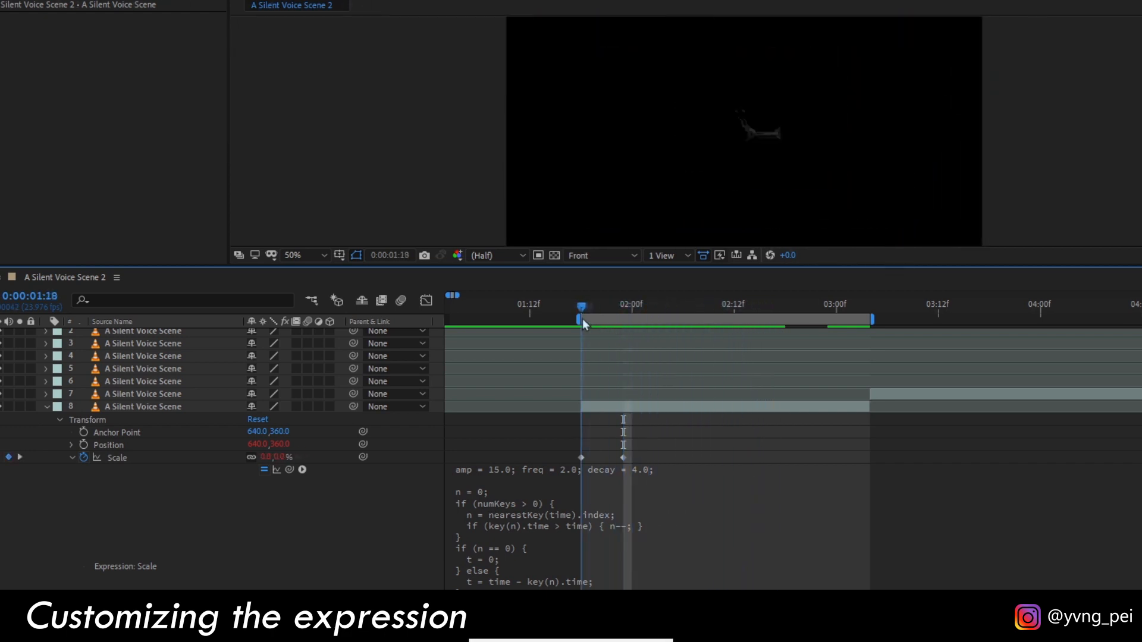
pyautogui.moveTo(624, 458); pyautogui.dragTo(606, 458)
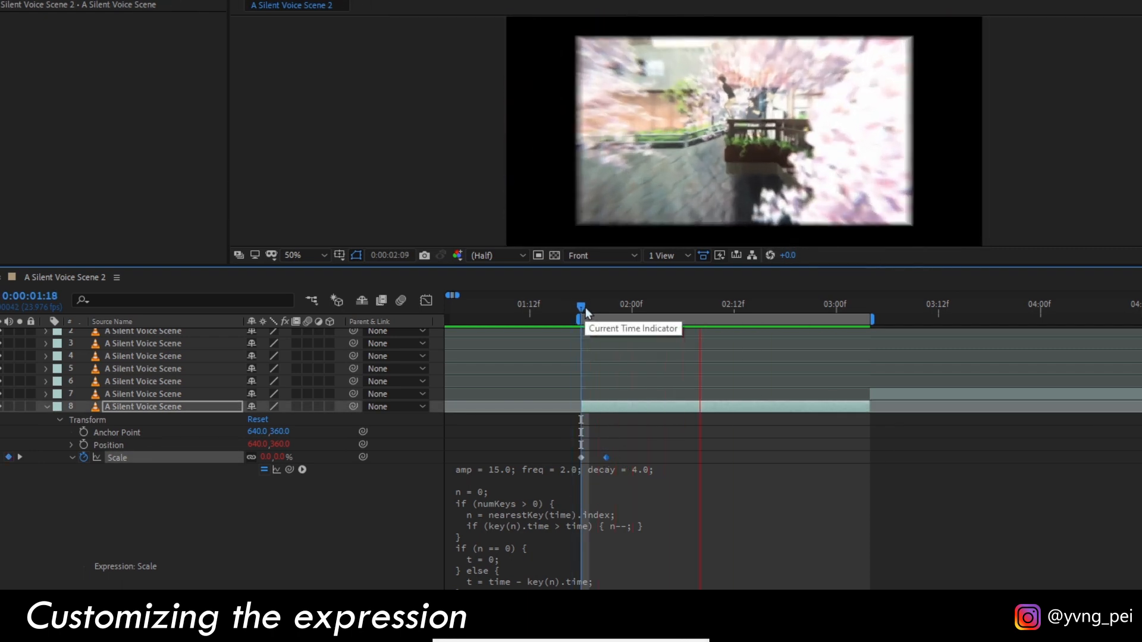
pyautogui.moveTo(585, 308); pyautogui.dragTo(617, 337)
# Set the amp value in layer 8's Scale expression to 1.0 and return to the clip's start to preview it.
pyautogui.click(553, 476)
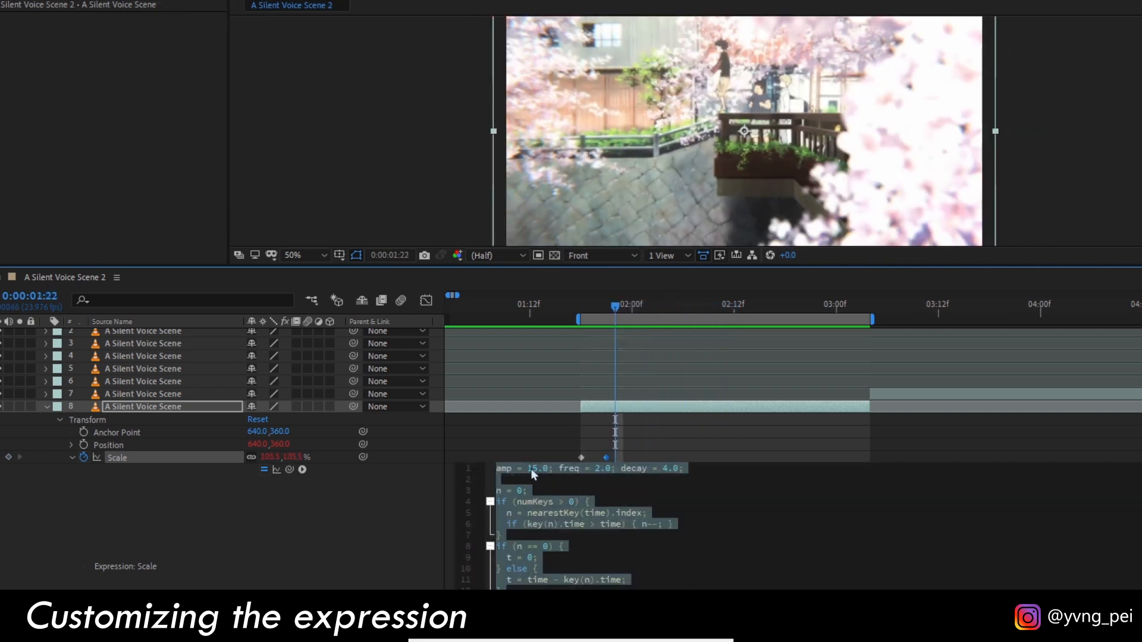
pyautogui.click(527, 469)
pyautogui.write('2')
pyautogui.press('BackSpace')
pyautogui.write('1')
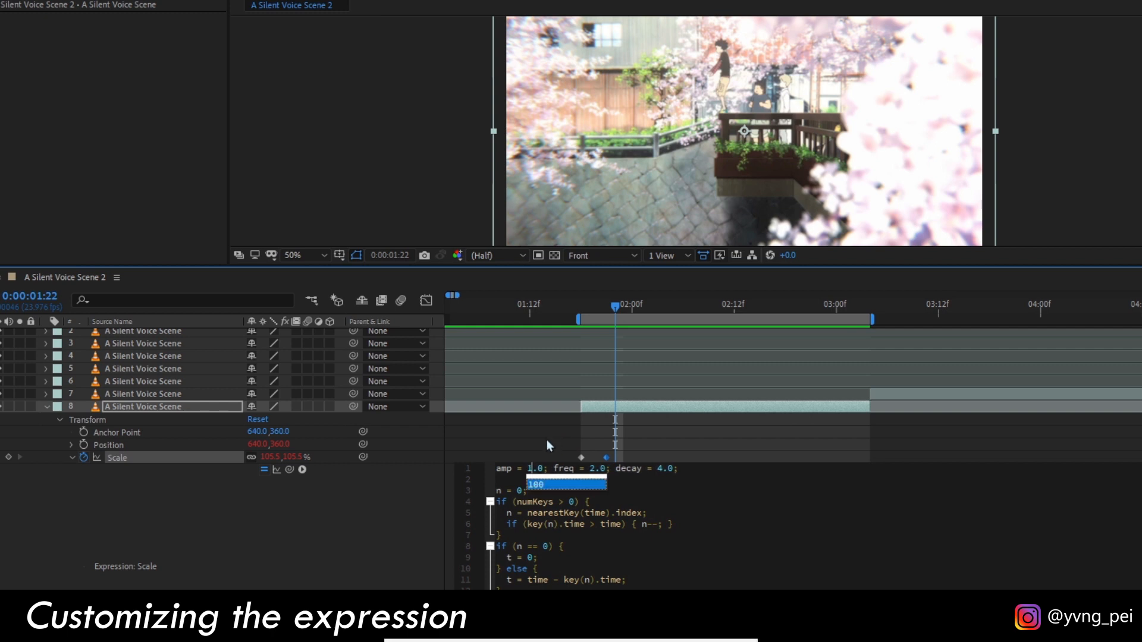
pyautogui.click(547, 440)
pyautogui.click(580, 311)
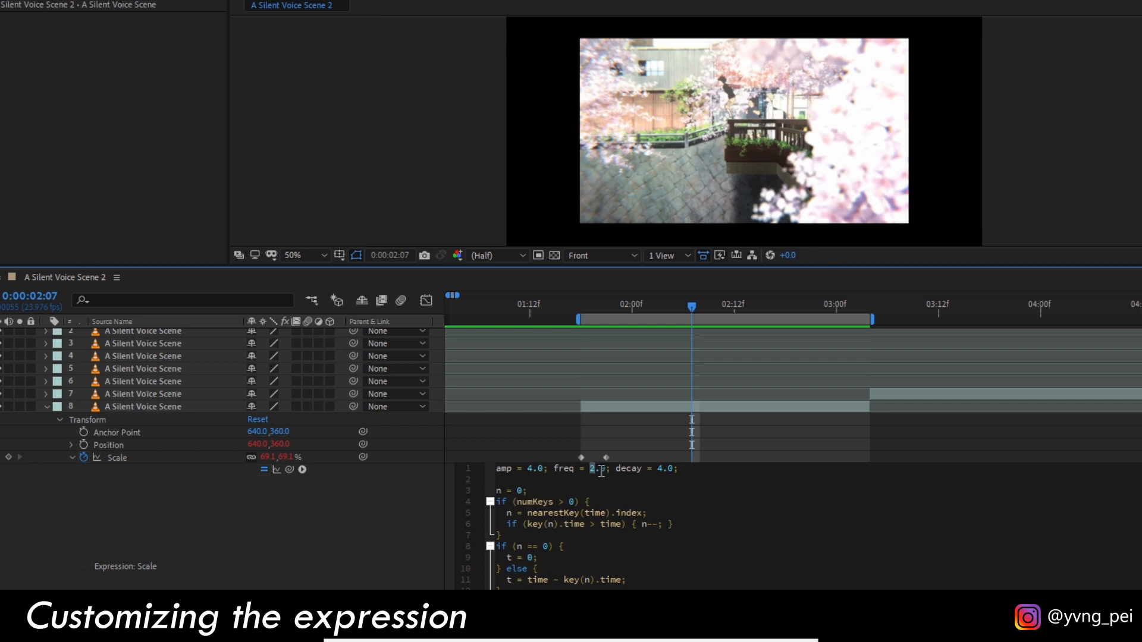
# Set the freq value in layer 8's Scale expression to 20.0 and preview from 0:00:01:18.
pyautogui.write('20')
pyautogui.click(556, 437)
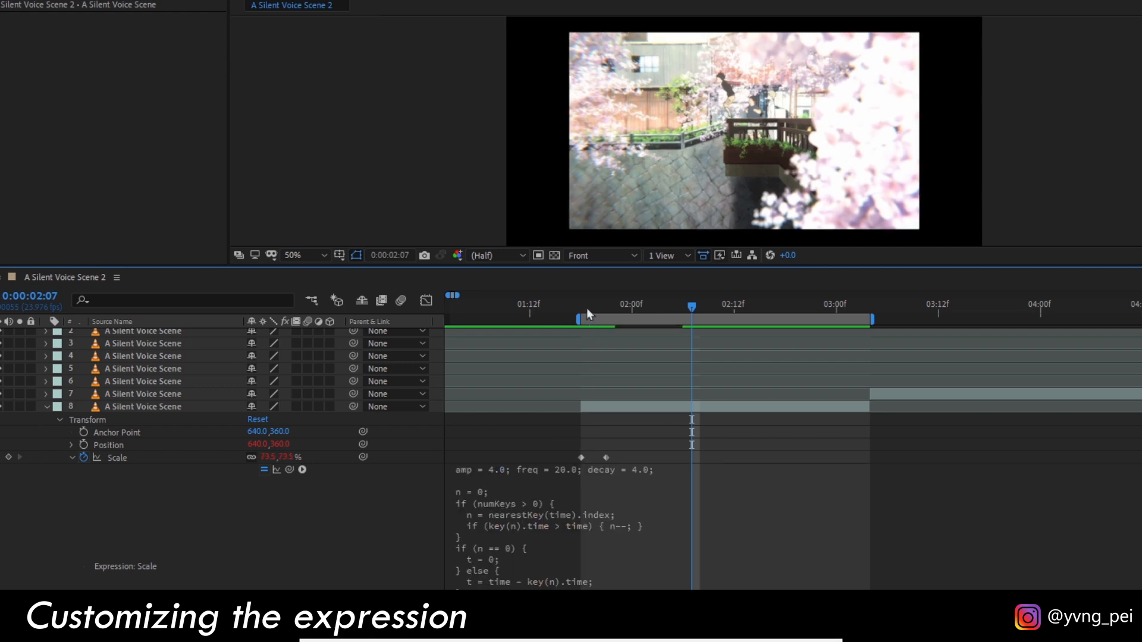
pyautogui.click(584, 306)
pyautogui.press('space')
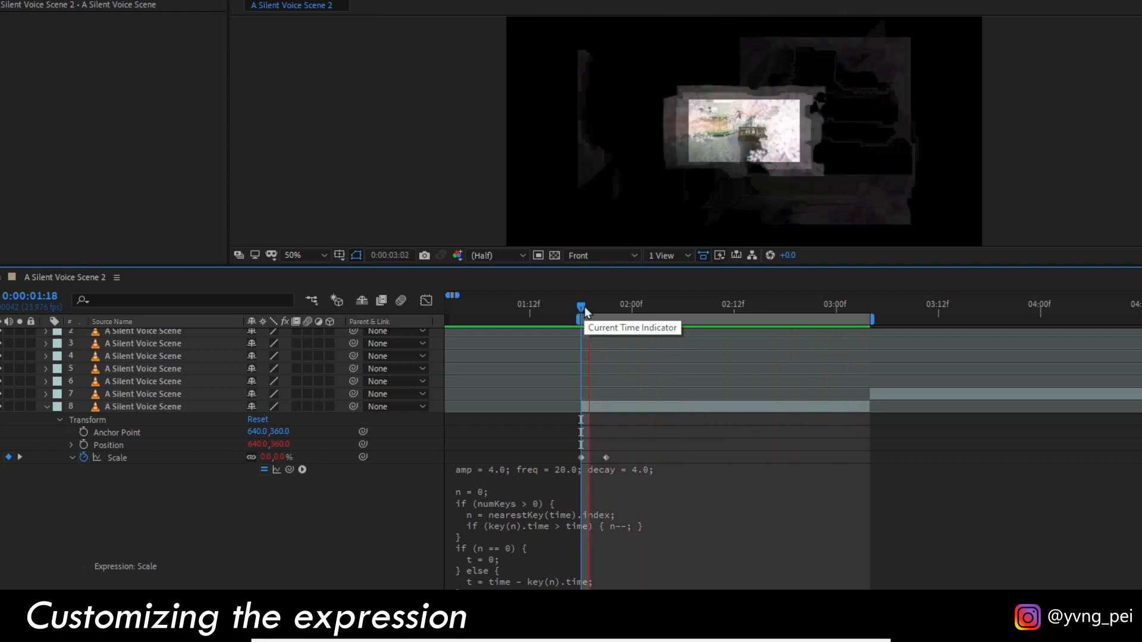
# Set the freq value in layer 8's Scale expression to 1.0 and preview the bounce from 0:00:01:18.
pyautogui.click(586, 307)
pyautogui.moveTo(599, 315); pyautogui.dragTo(674, 315)
pyautogui.click(611, 481)
pyautogui.click(595, 469)
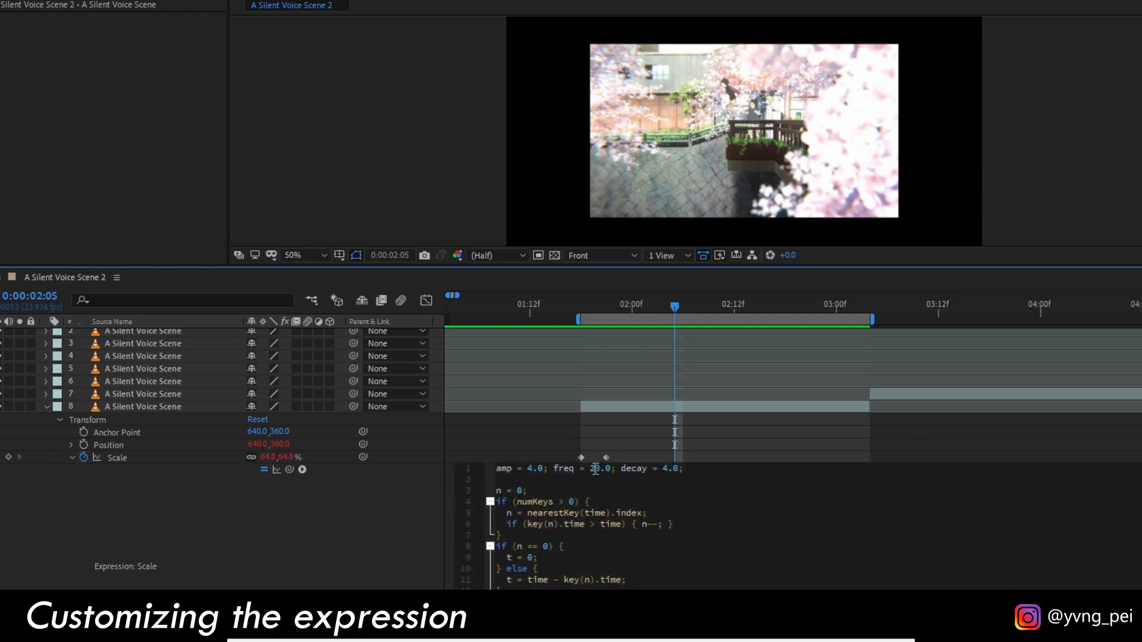
pyautogui.write('1')
pyautogui.click(514, 428)
pyautogui.click(580, 306)
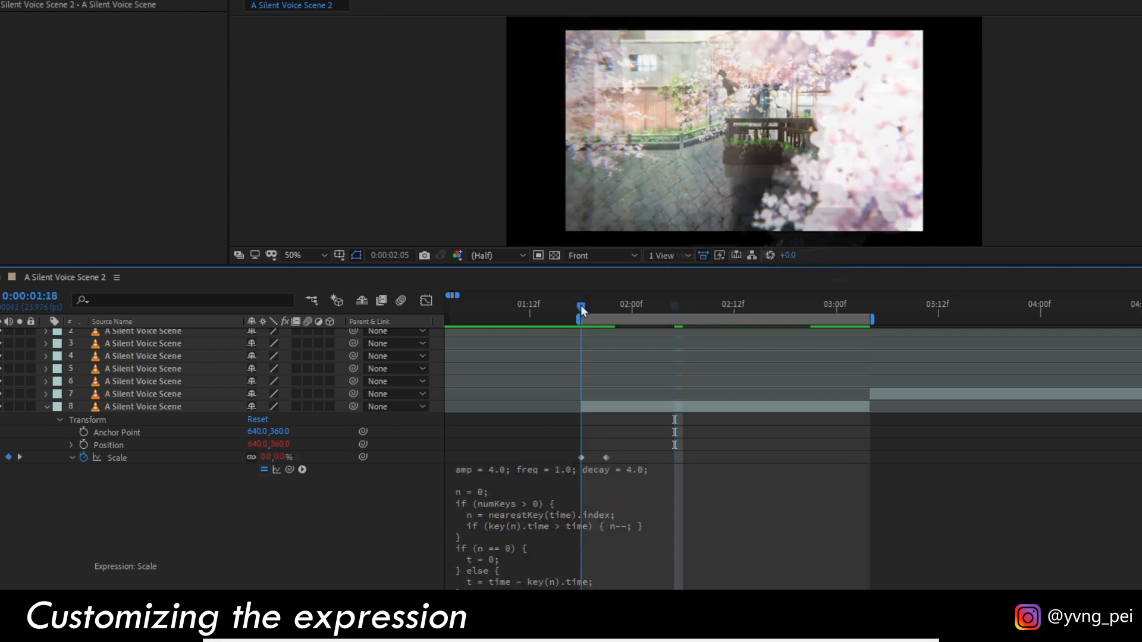
pyautogui.press('space')
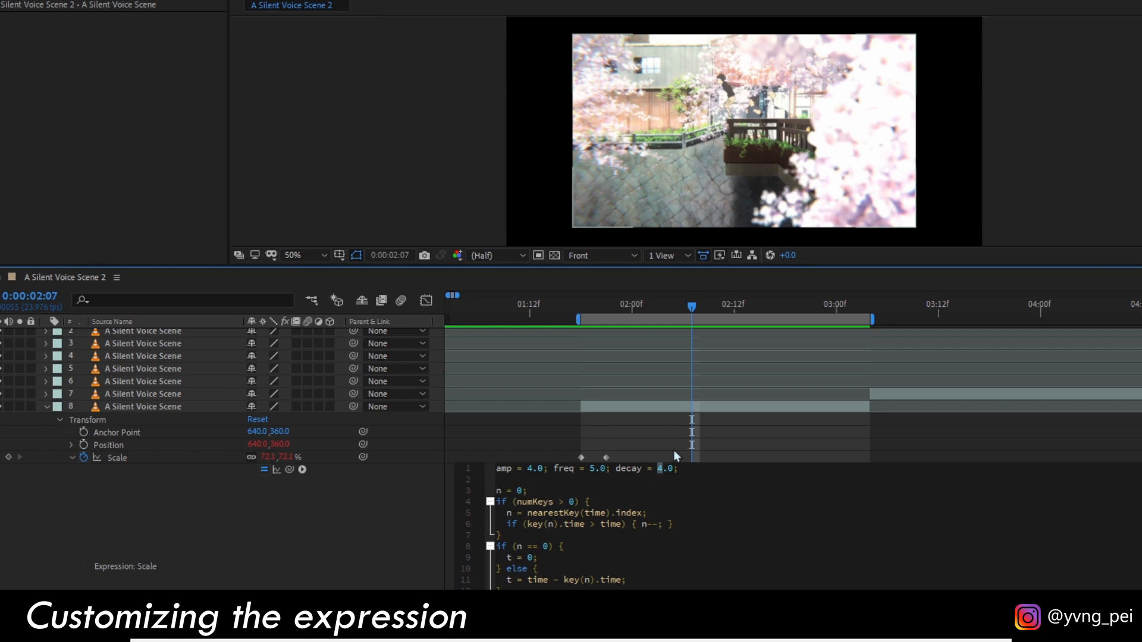
# Set the decay value in layer 8's Scale expression to 10.0 and return to 0:00:01:18 to preview it.
pyautogui.write('10')
pyautogui.click(561, 430)
pyautogui.click(581, 305)
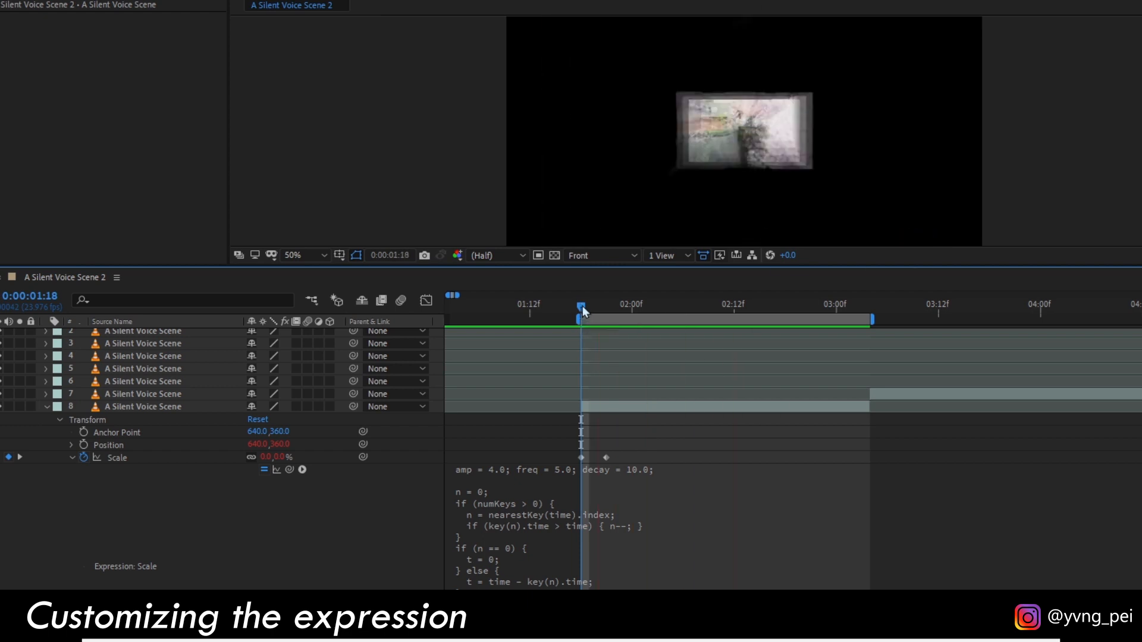
# Set the decay value in layer 8's Scale expression to 1.0 and preview the bounce from the clip's start.
pyautogui.moveTo(583, 311); pyautogui.dragTo(786, 333)
pyautogui.click(668, 470)
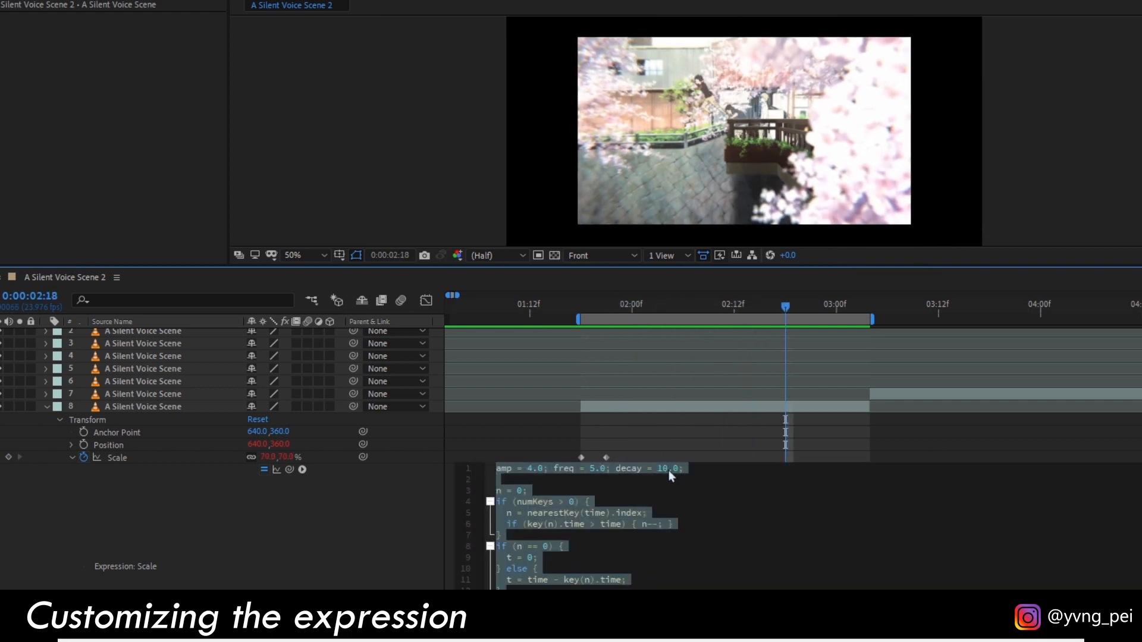
pyautogui.click(661, 469)
pyautogui.write('1')
pyautogui.click(676, 432)
pyautogui.click(581, 304)
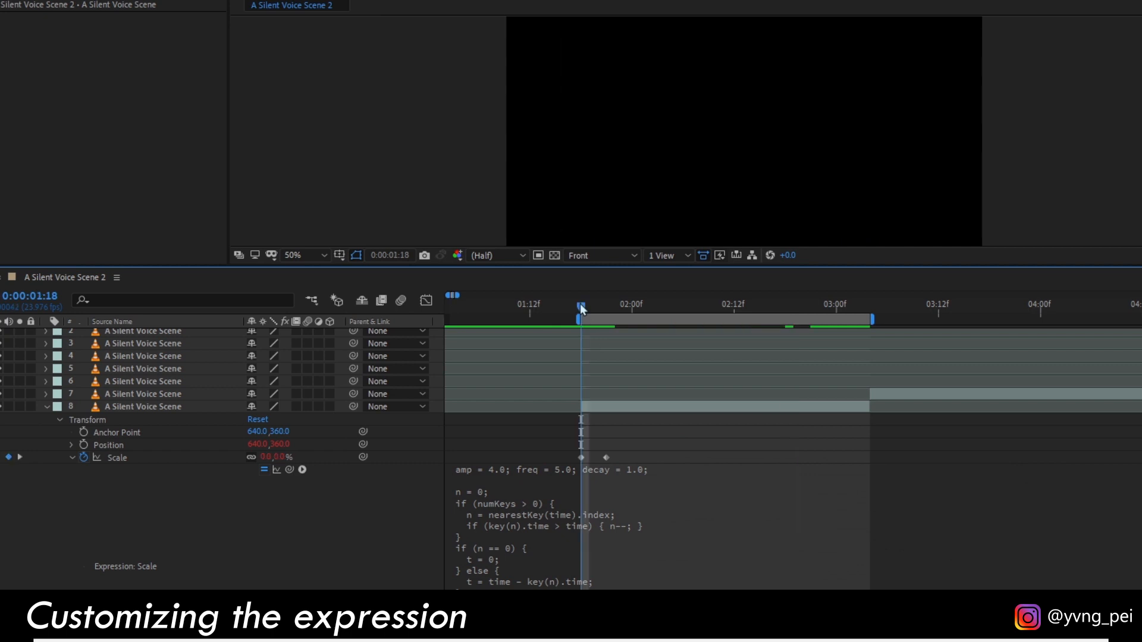
pyautogui.press('space')
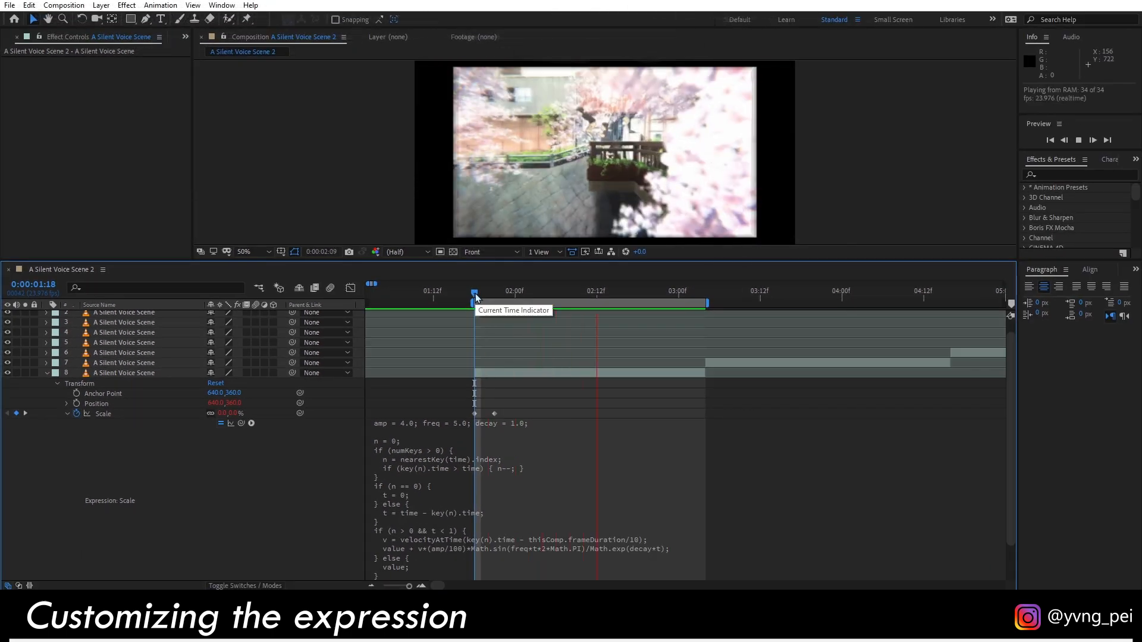
pyautogui.moveTo(474, 295); pyautogui.dragTo(569, 306)
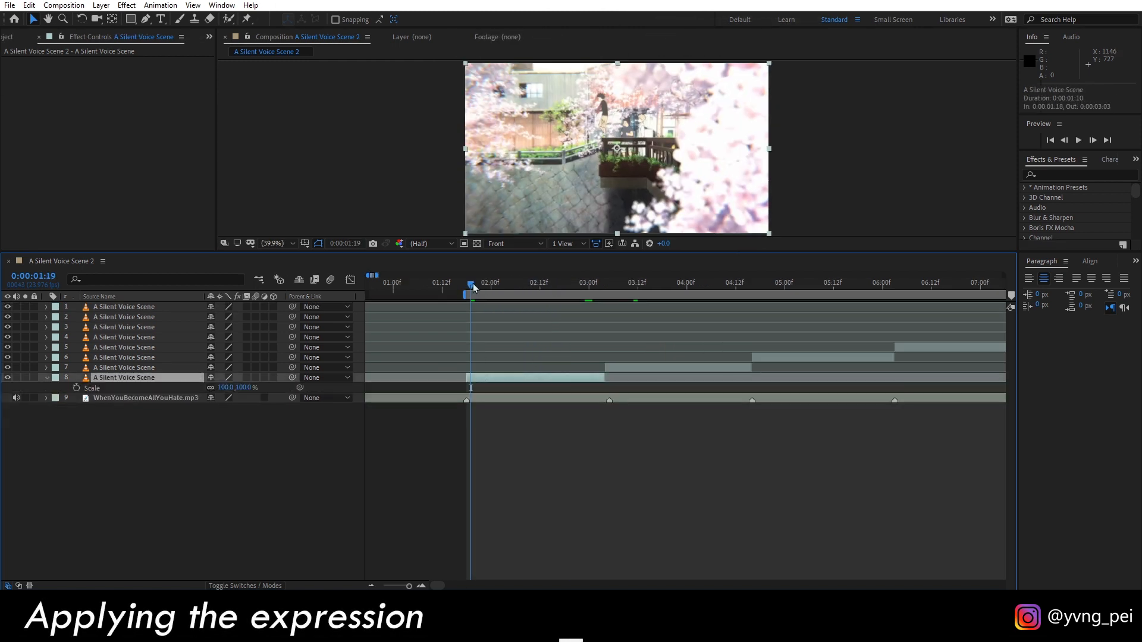
pyautogui.moveTo(474, 288); pyautogui.dragTo(469, 287)
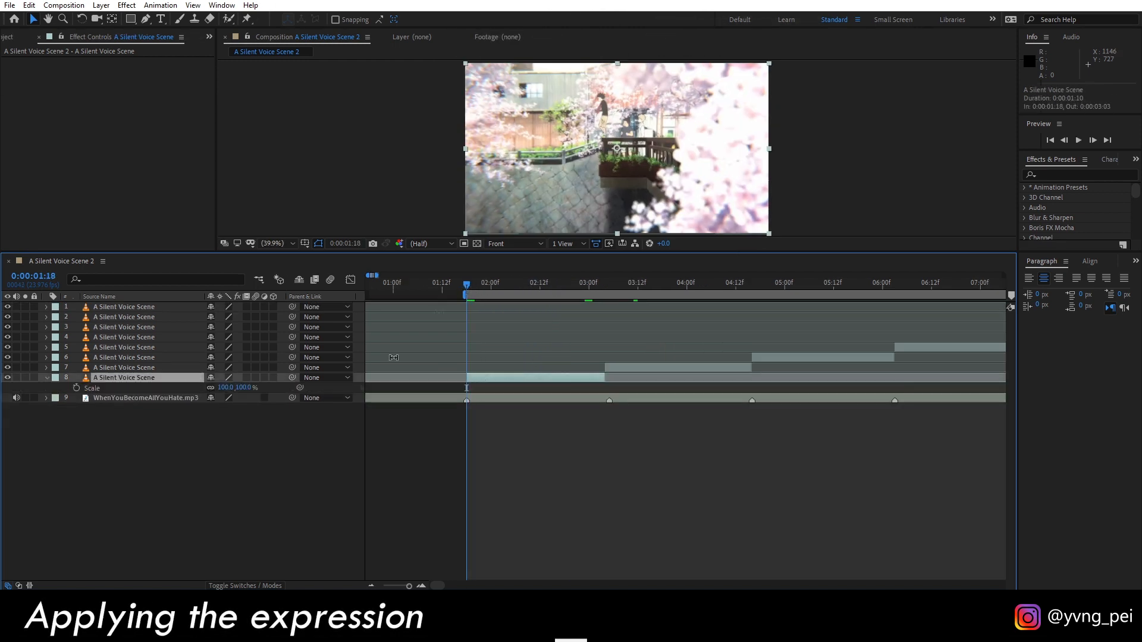
# Keyframe layer 8's Scale from 0% at 0:00:01:18 to 100% at 0:00:01:21.
pyautogui.click(77, 388)
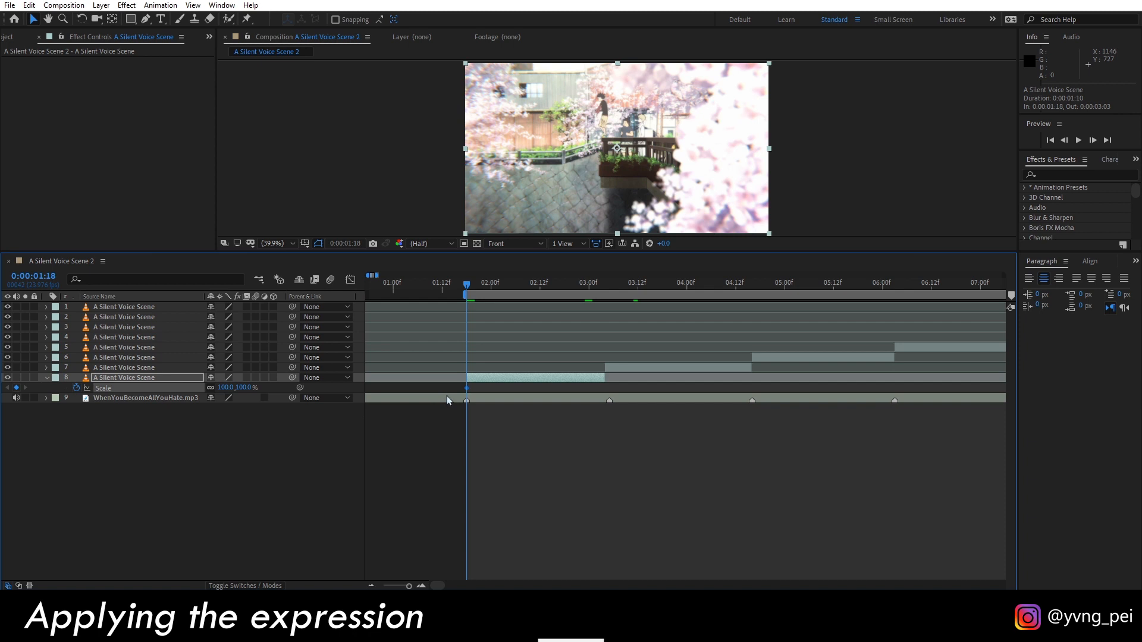
pyautogui.scroll(2, 447, 400)
pyautogui.moveTo(486, 390); pyautogui.dragTo(503, 393)
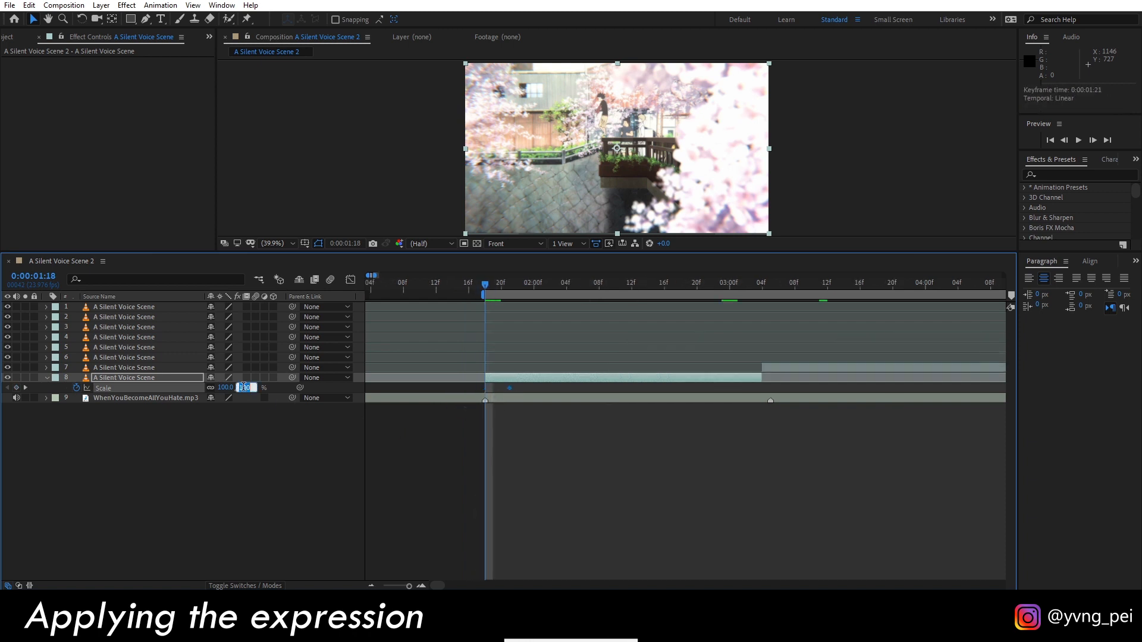
pyautogui.press('Return')
# Keyframe layer 8's Position at 0:00:03:01 and set it to 640, 812 about two frames further on.
pyautogui.moveTo(493, 288); pyautogui.dragTo(525, 285)
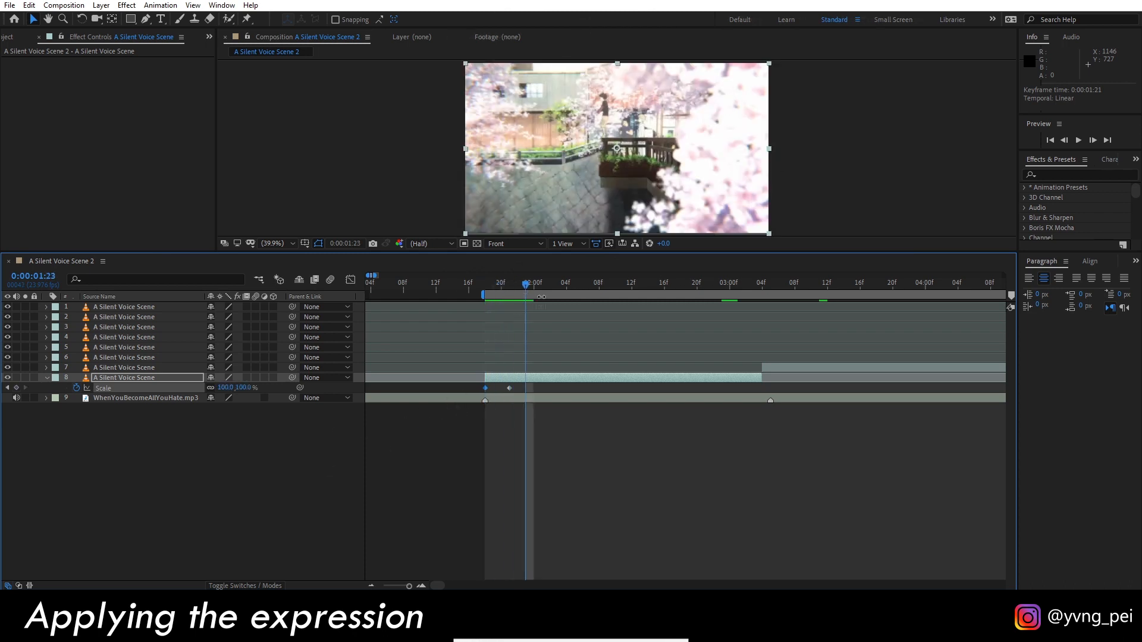
pyautogui.moveTo(679, 296); pyautogui.dragTo(741, 309)
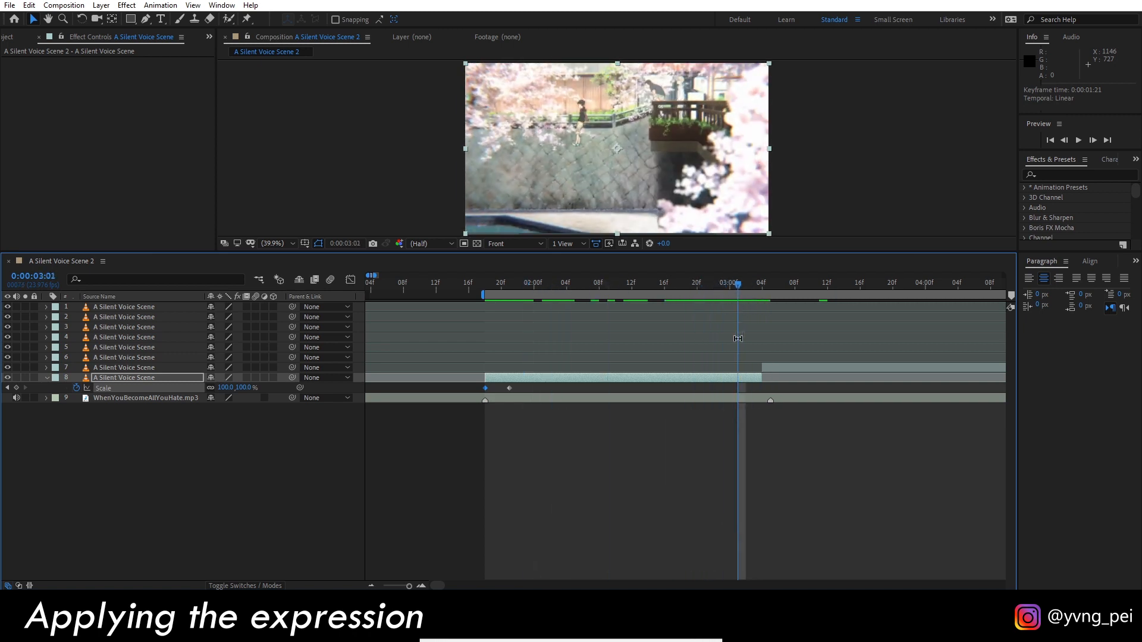
pyautogui.hotkey('shift', 'p')
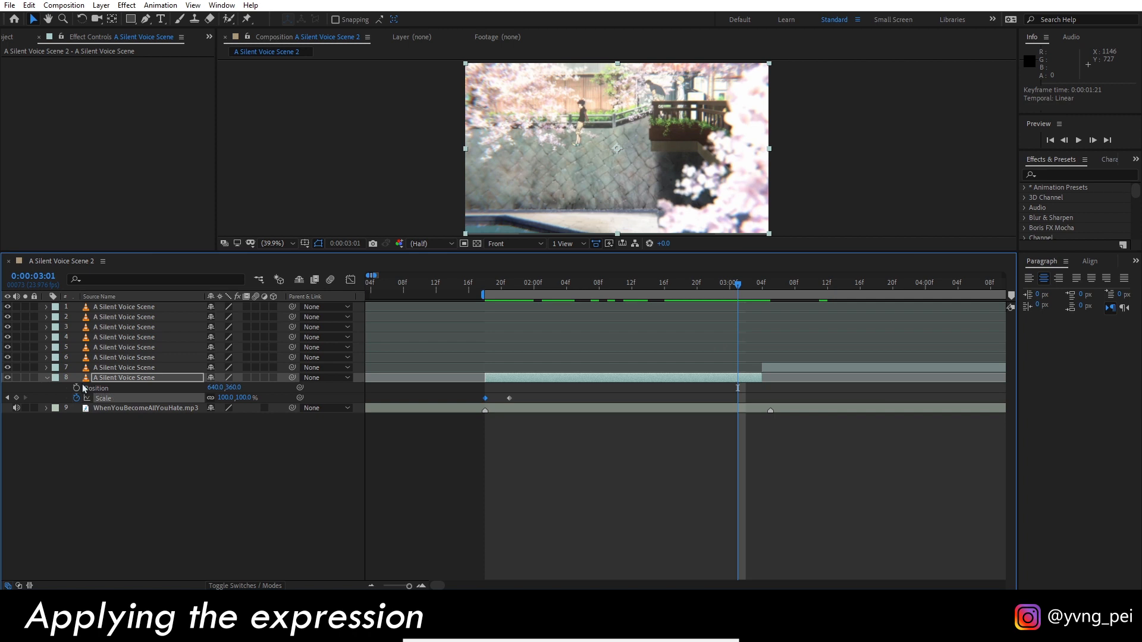
pyautogui.click(752, 290)
pyautogui.moveTo(237, 389); pyautogui.dragTo(519, 373)
# Keyframe layer 7's Position from 640, -53 at 0:00:03:04 to 640, 360 at 0:00:03:08.
pyautogui.moveTo(753, 288); pyautogui.dragTo(762, 288)
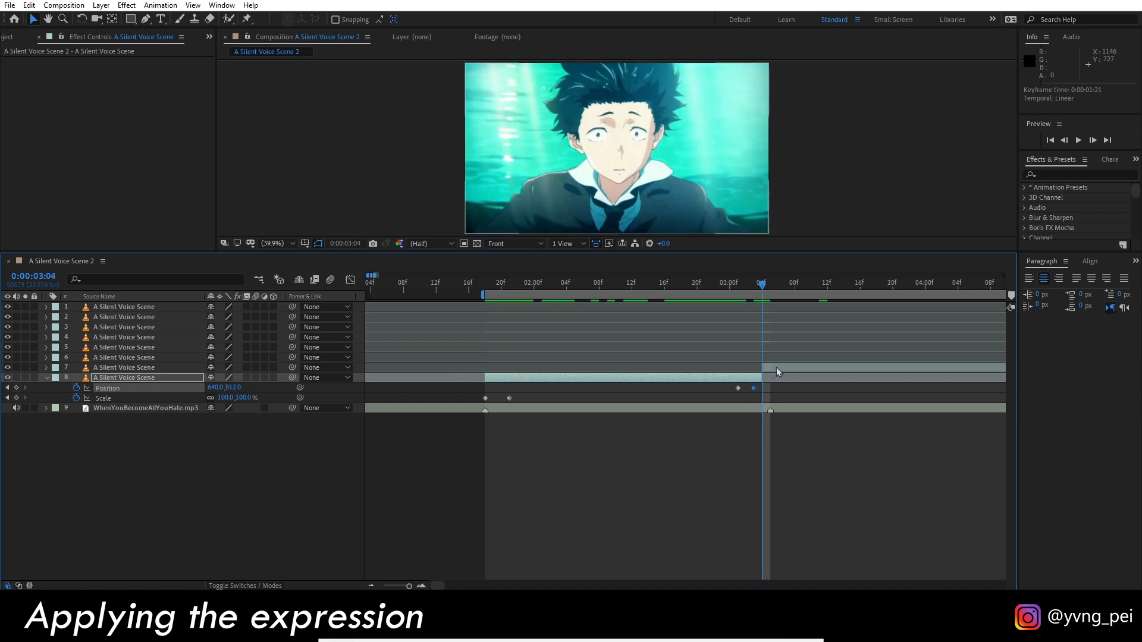
pyautogui.click(125, 368)
pyautogui.press('p')
# Add the bounce expression with amp 5.0, freq 2.0 and decay 4.0 to layer 8's Scale and enlarge its expression field.
pyautogui.moveTo(761, 284); pyautogui.dragTo(443, 303)
pyautogui.click(76, 408)
pyautogui.hotkey('ctrl', 'z')
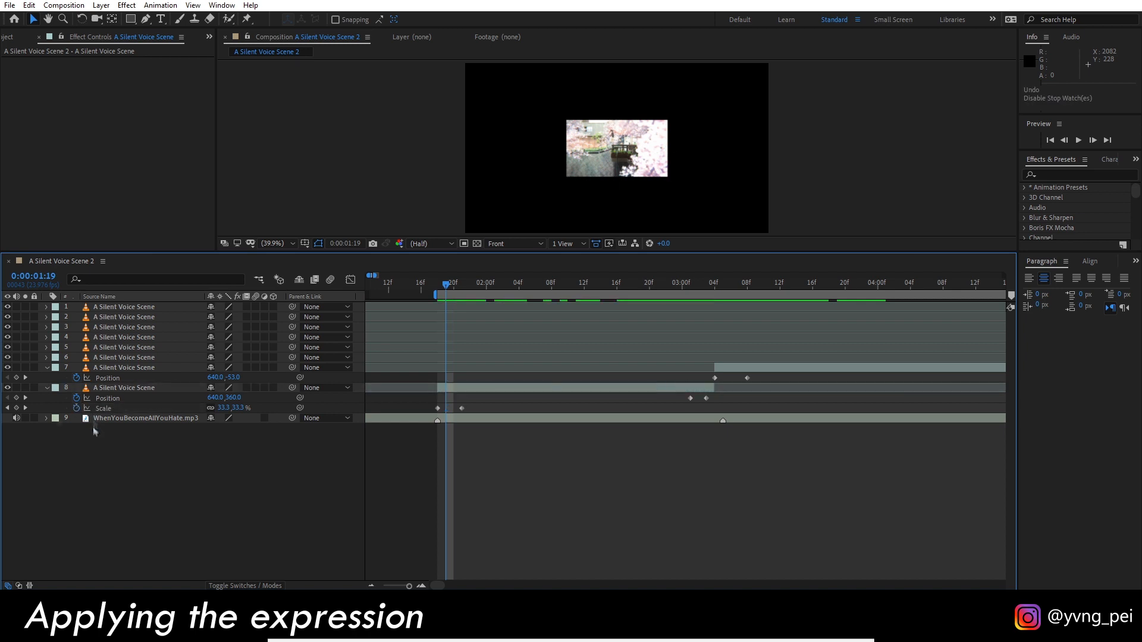
pyautogui.keyDown('alt'); pyautogui.click(76, 408); pyautogui.keyUp('alt')
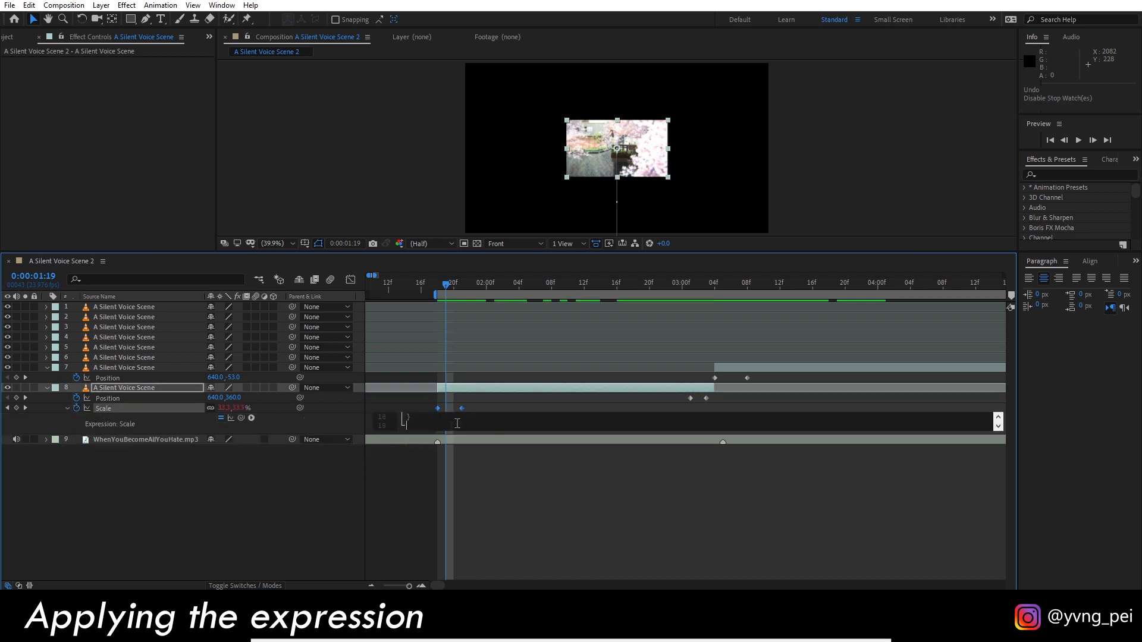
pyautogui.moveTo(478, 431); pyautogui.dragTo(489, 564)
pyautogui.scroll(1, 506, 440)
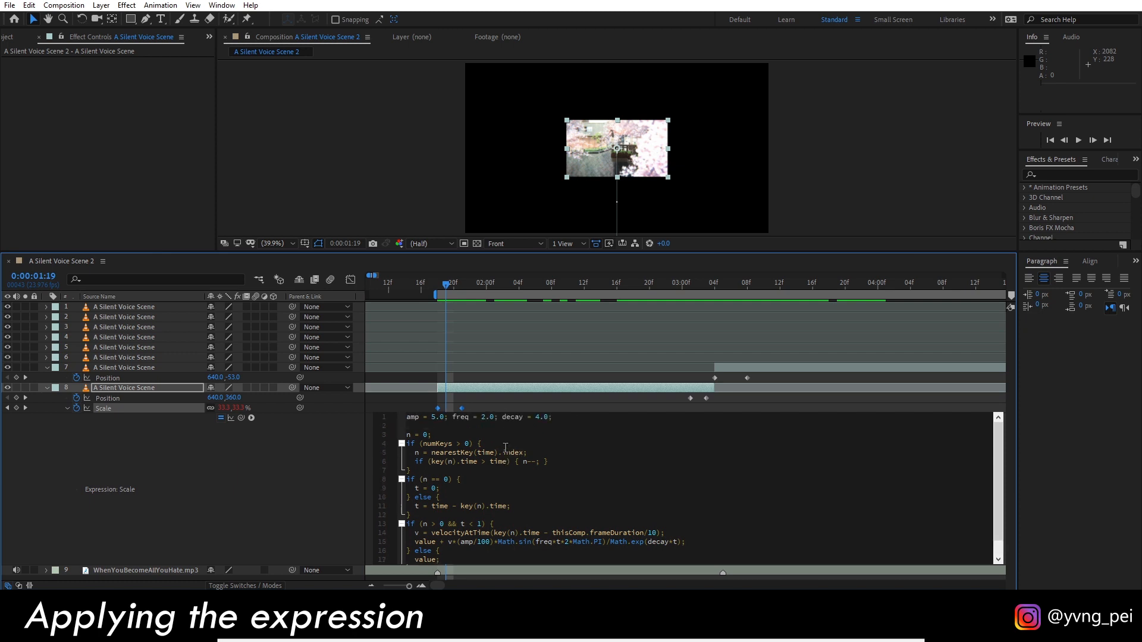
pyautogui.click(464, 378)
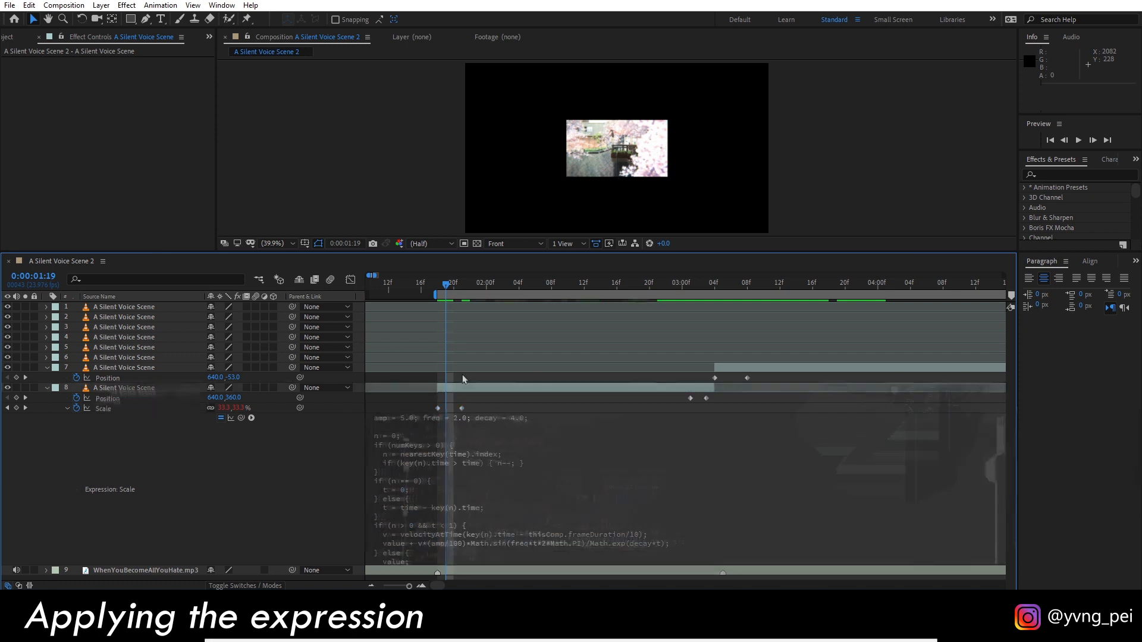
pyautogui.click(435, 287)
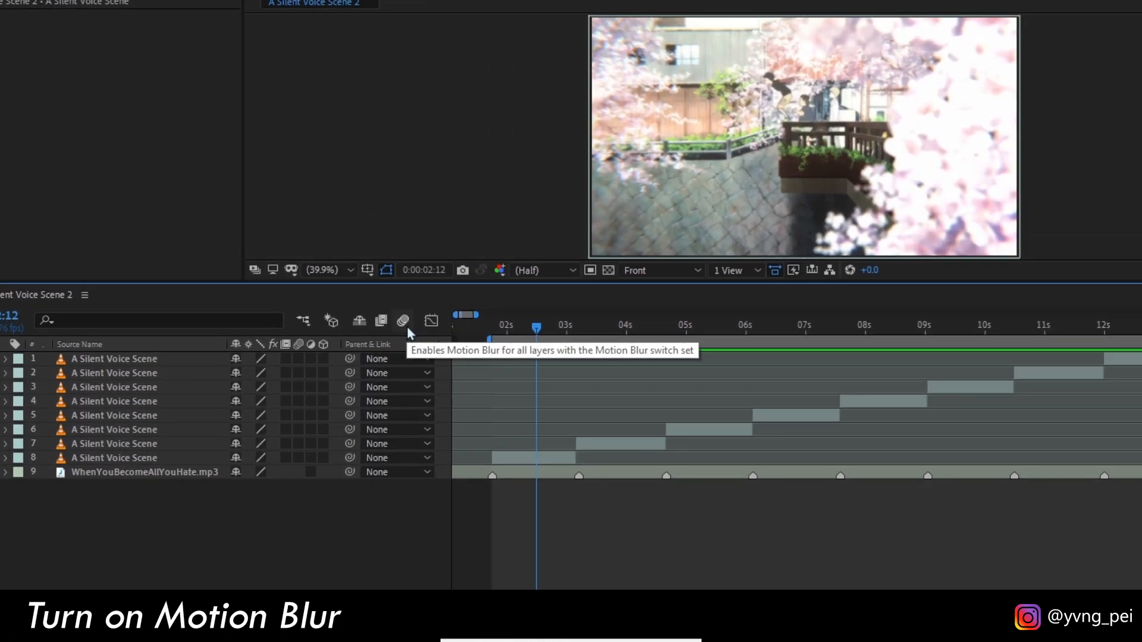
# Enable motion blur for the composition and for layers 1 to 8, and check it near the end of layer 8's clip.
pyautogui.click(404, 323)
pyautogui.moveTo(296, 357); pyautogui.dragTo(300, 417)
pyautogui.moveTo(300, 456); pyautogui.dragTo(299, 456)
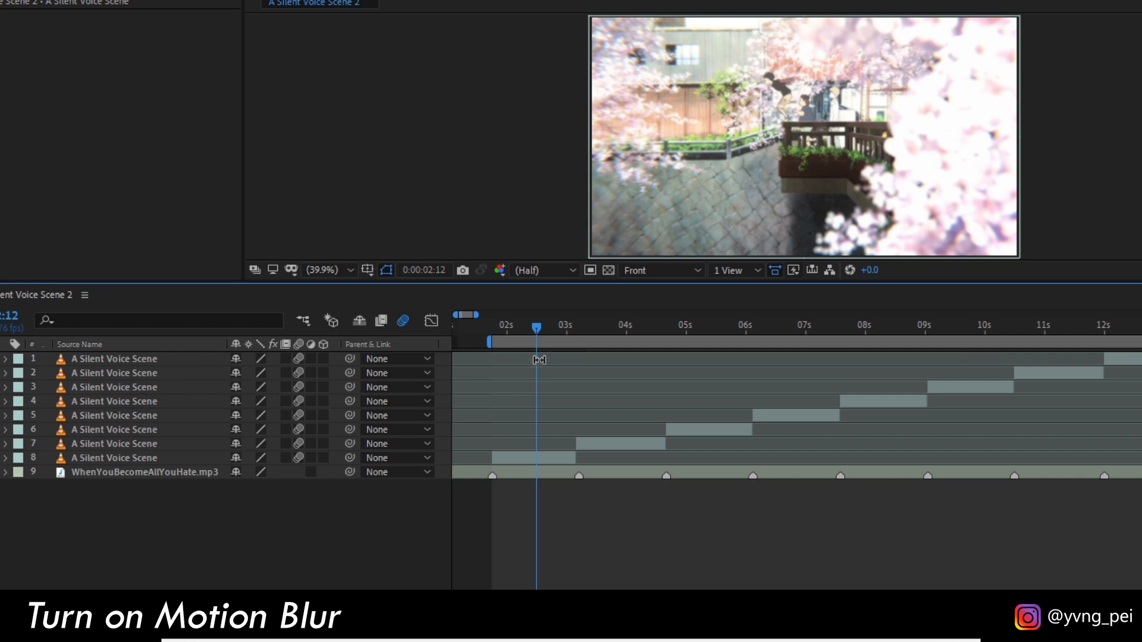
pyautogui.moveTo(537, 326); pyautogui.dragTo(569, 351)
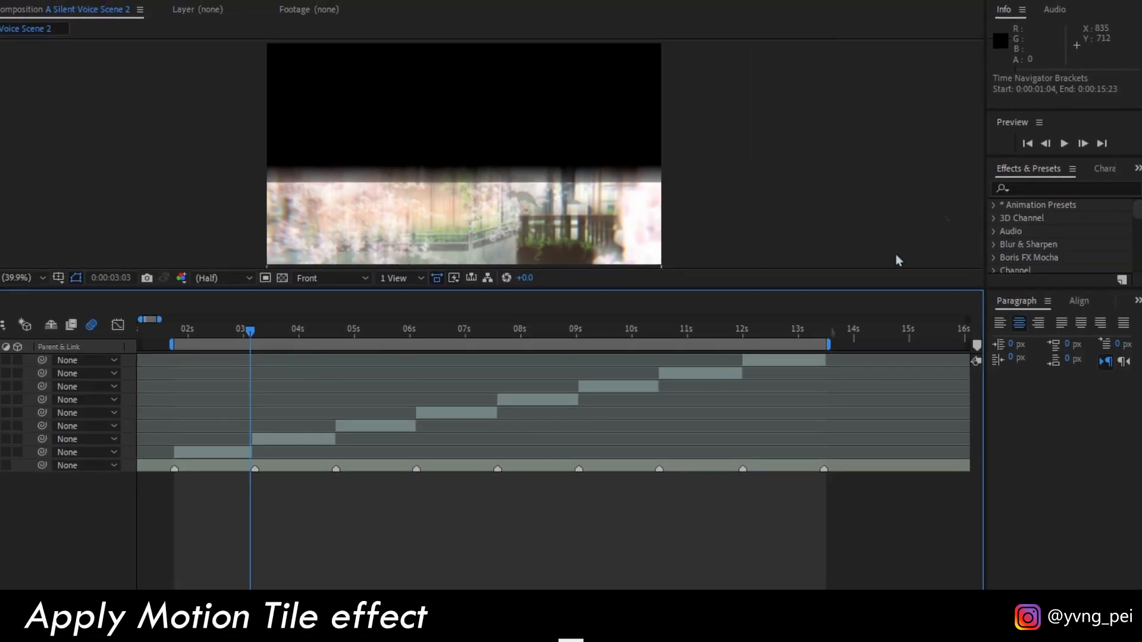
# Find the Motion Tile effect, apply it to layer 8's clip and turn on Mirror Edges.
pyautogui.click(1073, 191)
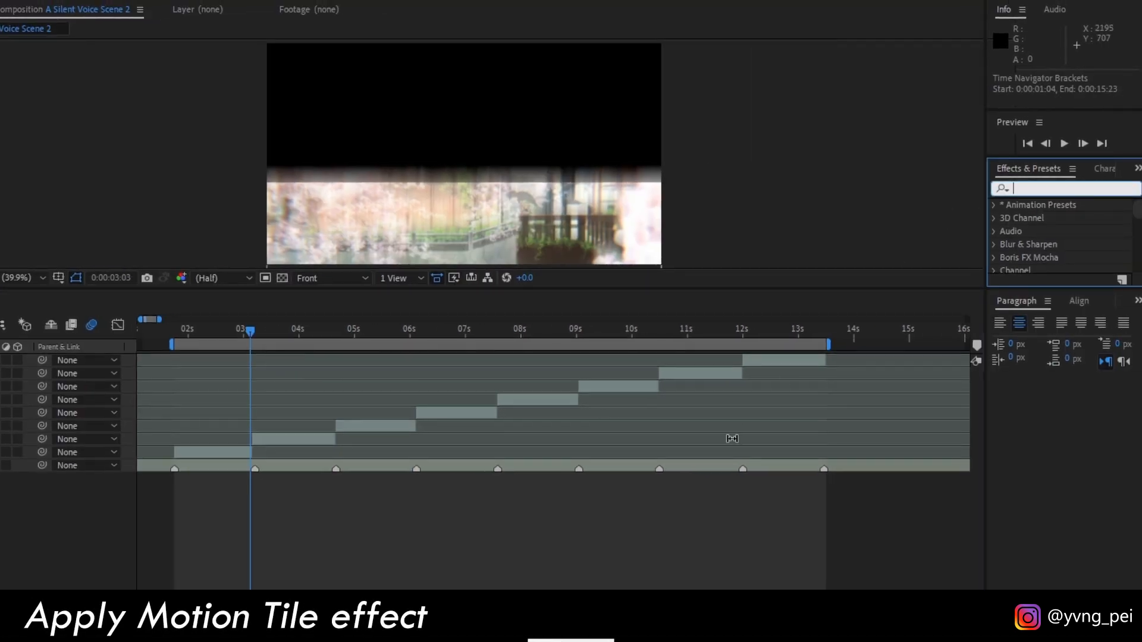
pyautogui.write('motion tile')
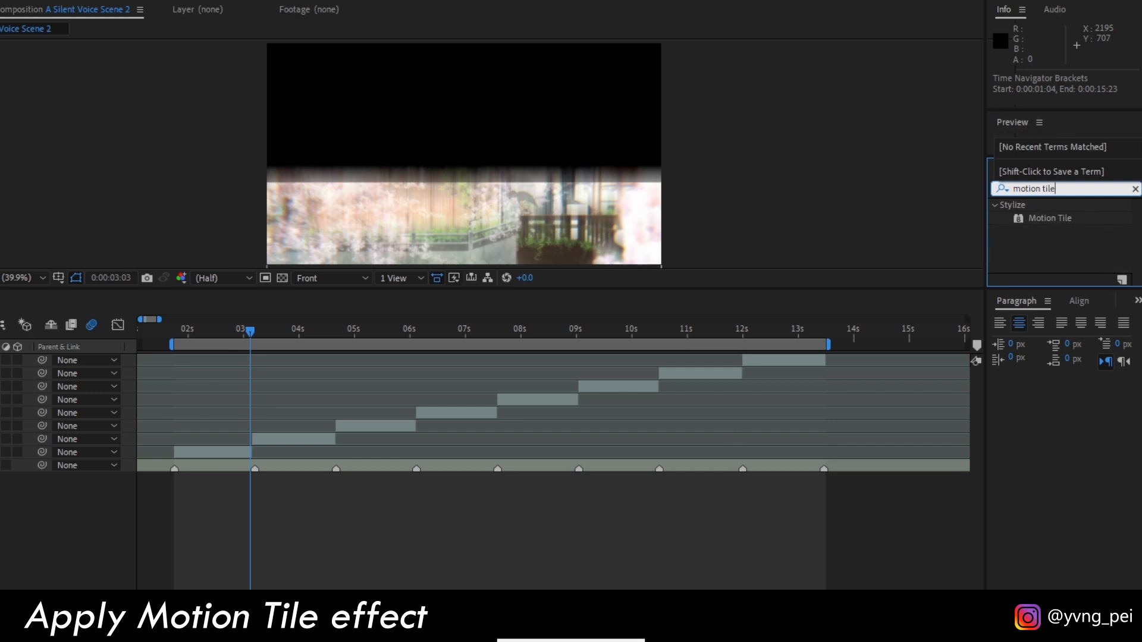
pyautogui.click(229, 455)
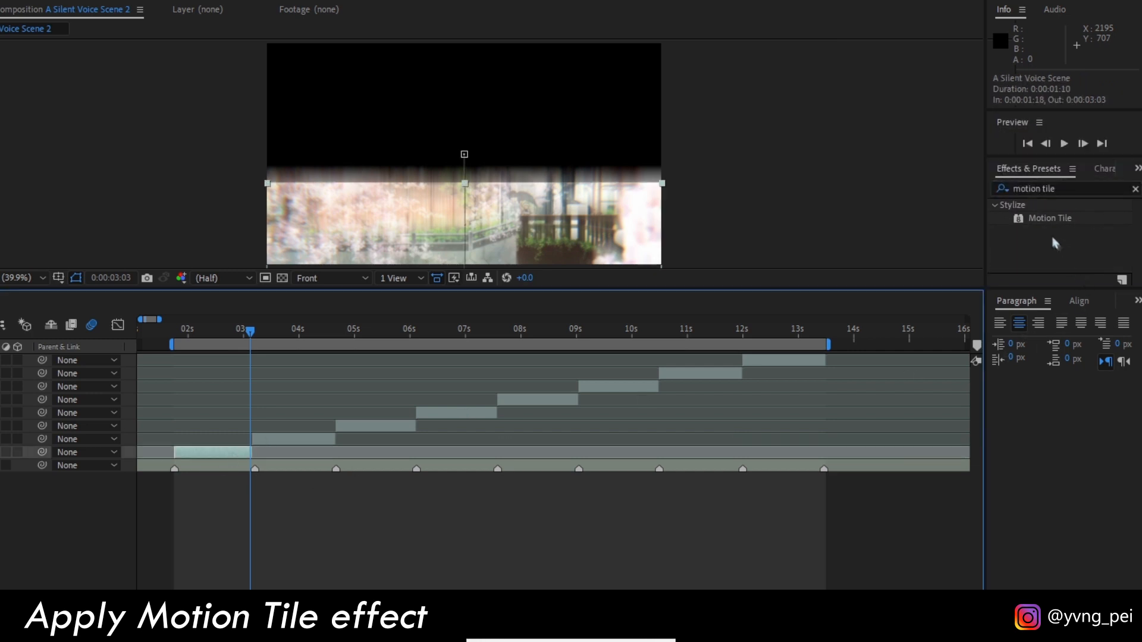
pyautogui.doubleClick(1059, 218)
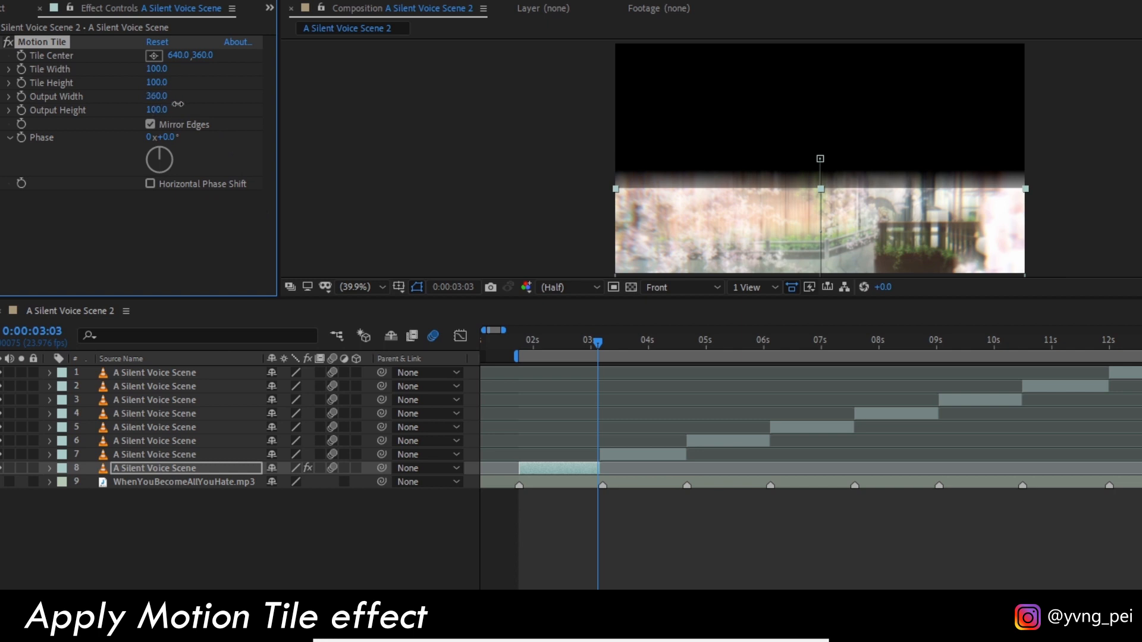
# Set layer 8's Motion Tile Output Width and Output Height to 255.0 and preview the transition.
pyautogui.moveTo(162, 111); pyautogui.dragTo(177, 109)
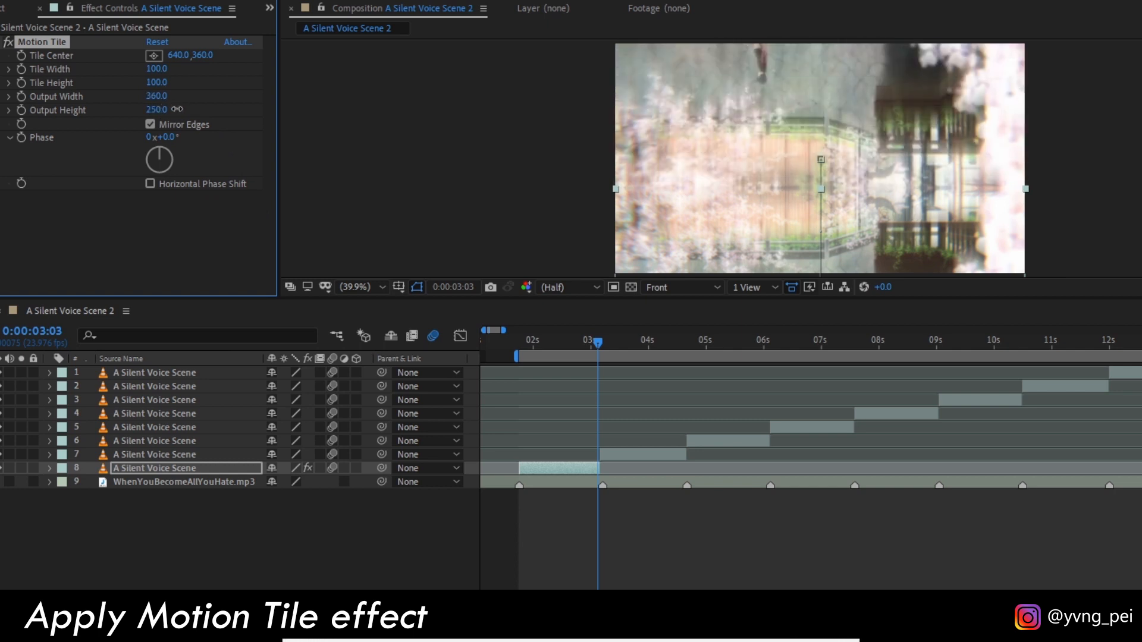
pyautogui.press('space')
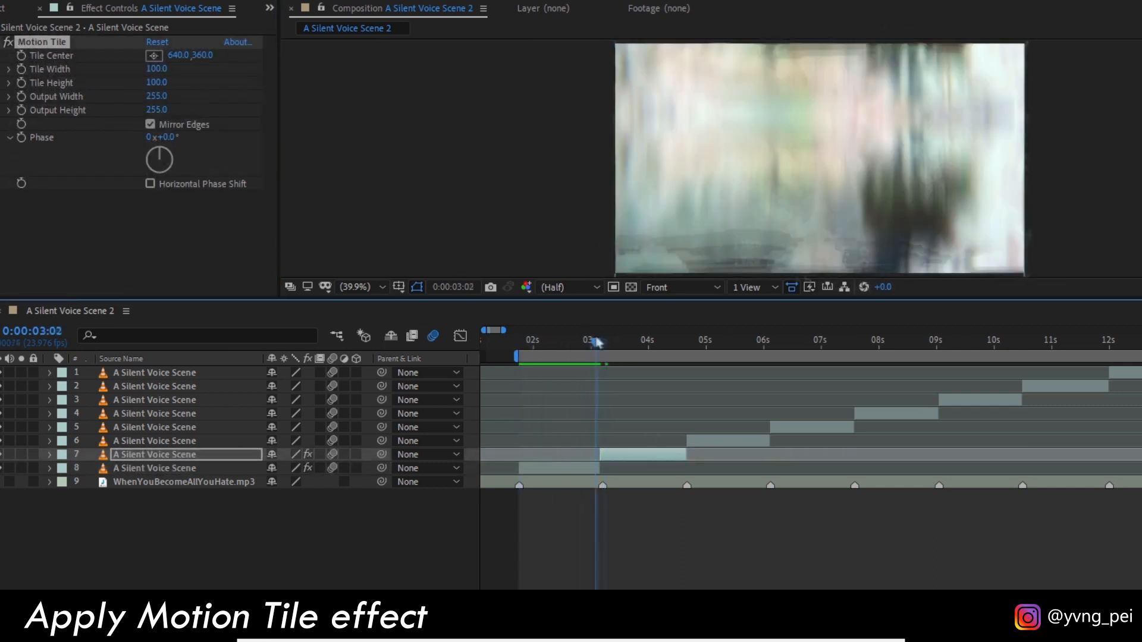
pyautogui.moveTo(596, 342); pyautogui.dragTo(690, 344)
# Paste the Motion Tile effect onto layers 6, 5 and 4 and preview their transitions.
pyautogui.click(711, 441)
pyautogui.hotkey('ctrl', 'v')
pyautogui.click(794, 427)
pyautogui.hotkey('ctrl', 'v')
pyautogui.click(916, 415)
pyautogui.hotkey('ctrl', 'v')
pyautogui.moveTo(858, 344); pyautogui.dragTo(864, 376)
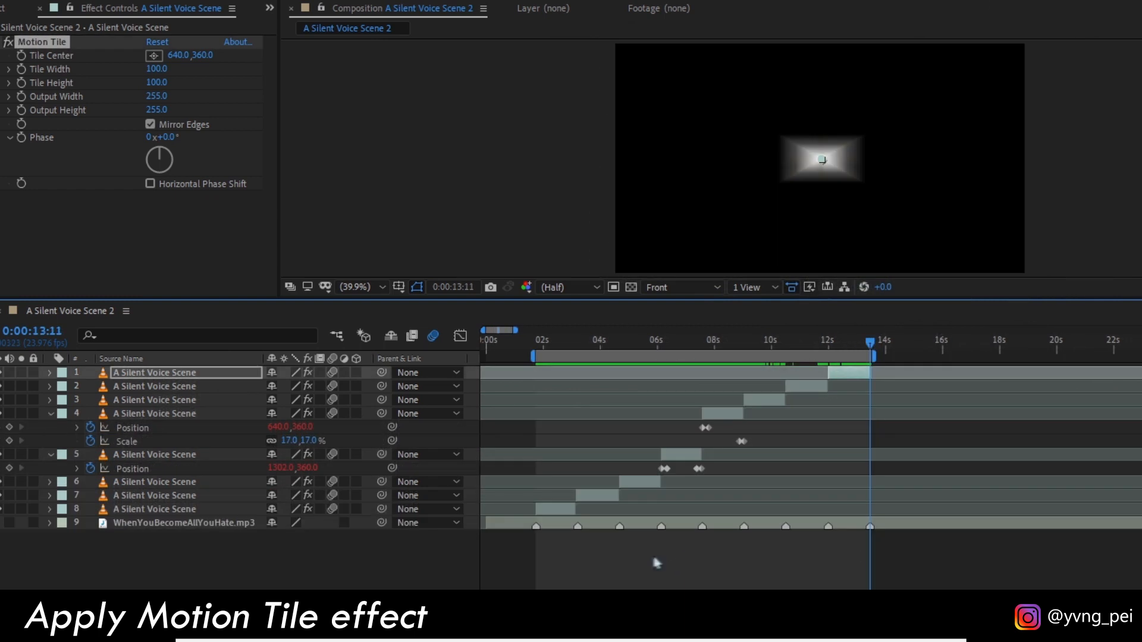
pyautogui.press('space')
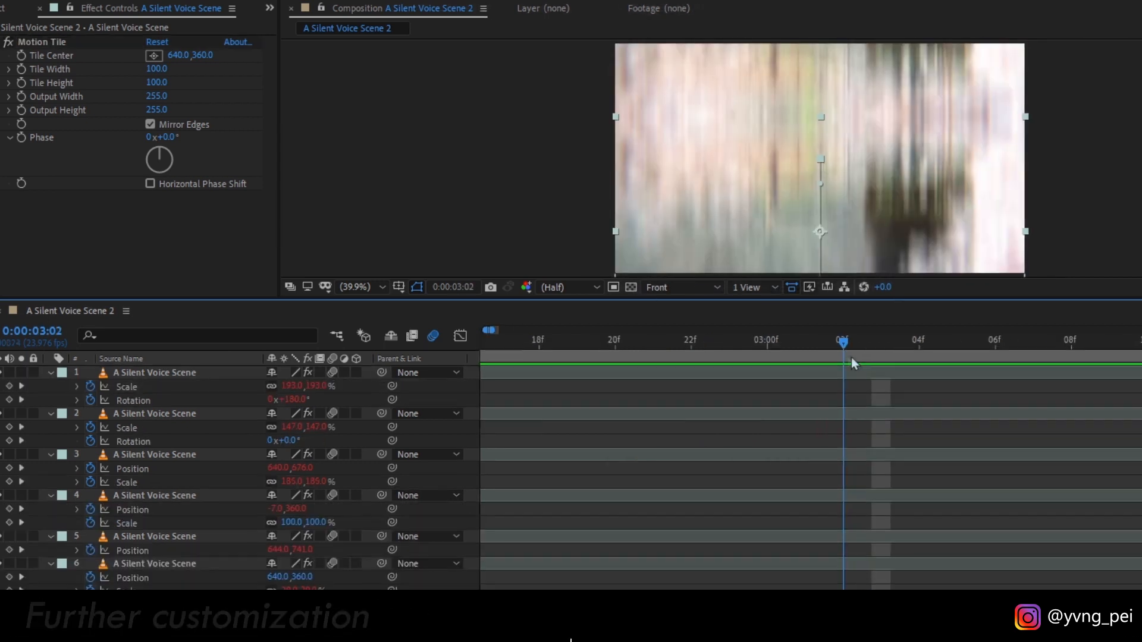
# Apply Easy Ease Out to layer 7's second Position keyframe at 0:00:03:08.
pyautogui.moveTo(851, 357); pyautogui.dragTo(1040, 388)
pyautogui.moveTo(781, 323); pyautogui.dragTo(800, 320)
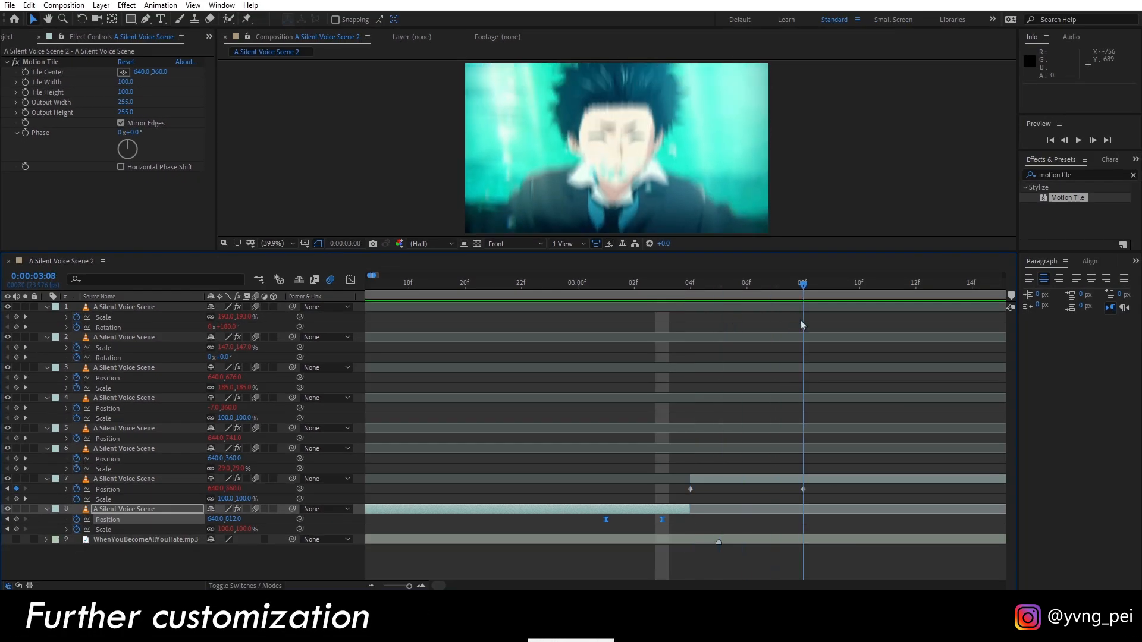
pyautogui.rightClick(804, 490)
pyautogui.moveTo(892, 483)
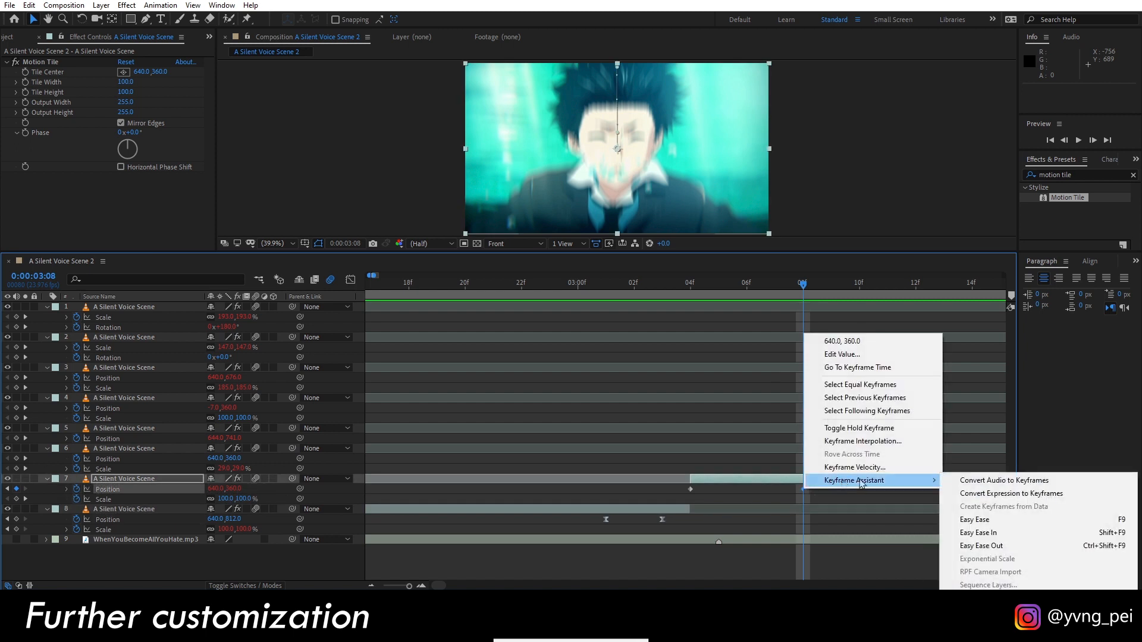
pyautogui.click(999, 546)
# Move layer 7's second Position keyframe closer to its first one and preview the transition from 0:00:03:04.
pyautogui.scroll(-2, 708, 383)
pyautogui.hscroll(-2, 707, 383)
pyautogui.hscroll(3, 708, 383)
pyautogui.click(681, 286)
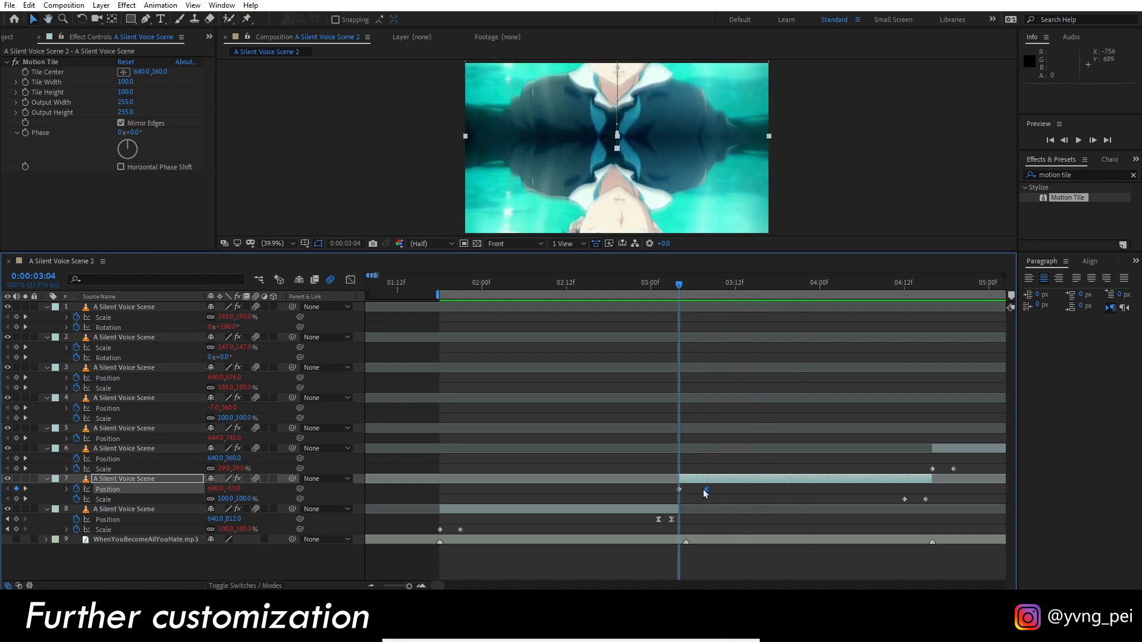
pyautogui.press('space')
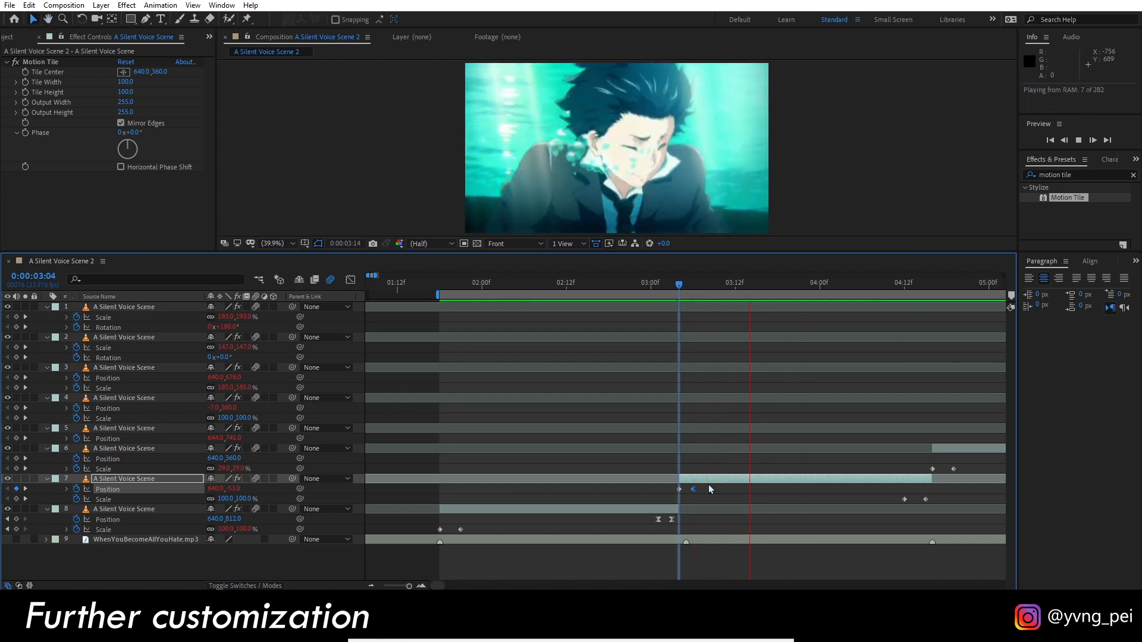
pyautogui.click(656, 286)
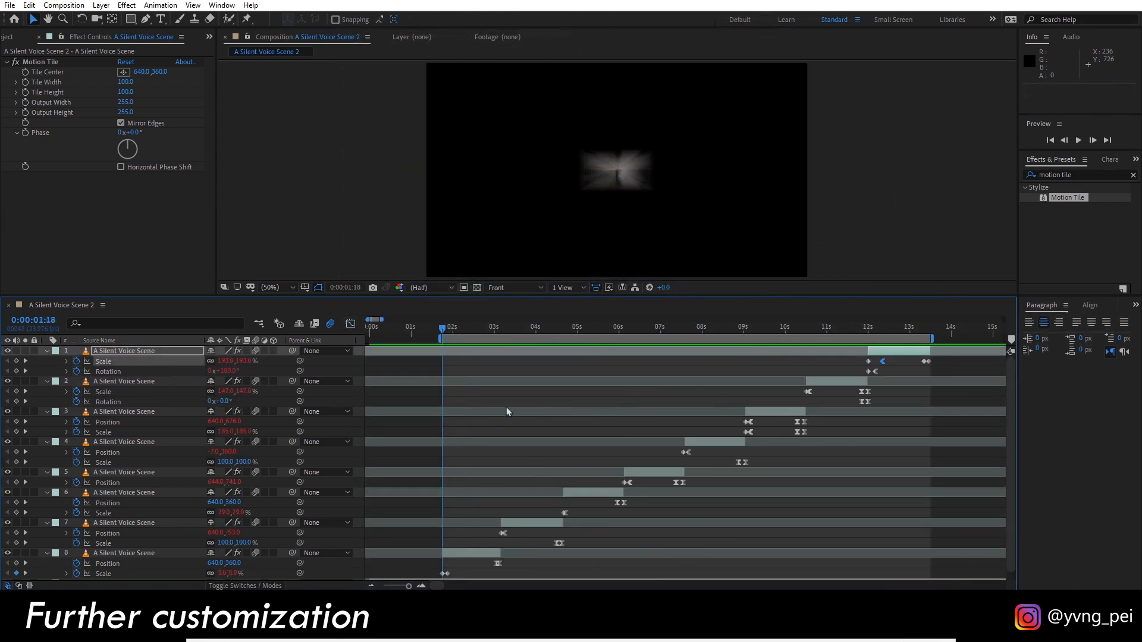
# Preview the full sequence of clip transitions from 0:00:01:18.
pyautogui.press('space')
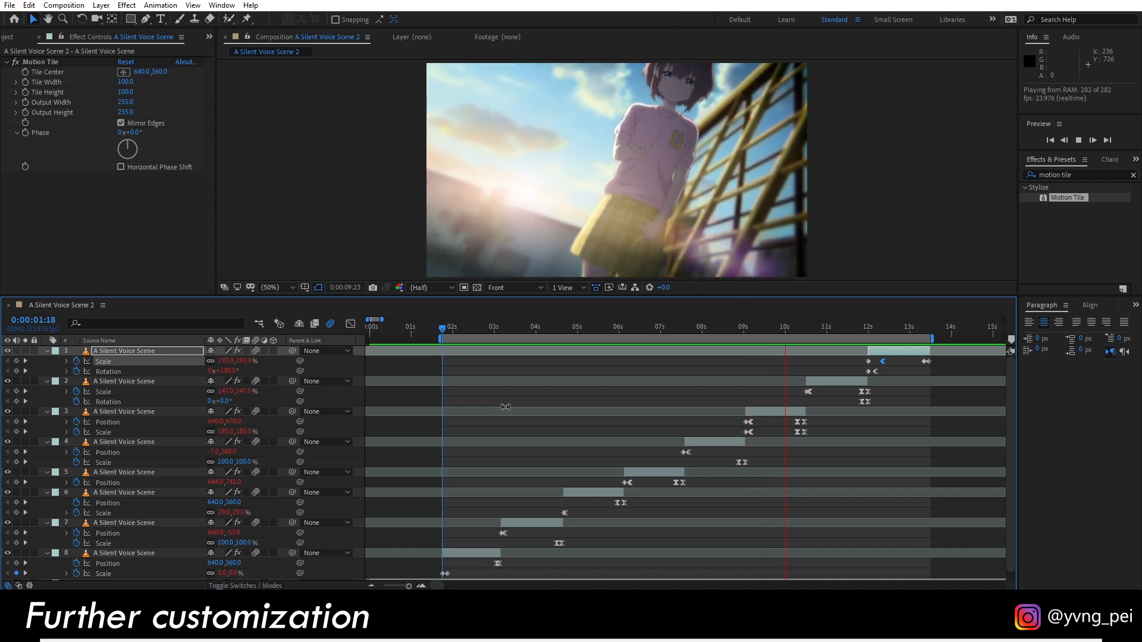
pyautogui.rightClick(505, 408)
pyautogui.click(482, 399)
# Set freq to 1.0 in the bounce expression on layer 6's Scale.
pyautogui.scroll(-1, 470, 380)
pyautogui.moveTo(441, 328); pyautogui.dragTo(576, 359)
pyautogui.scroll(2, 577, 359)
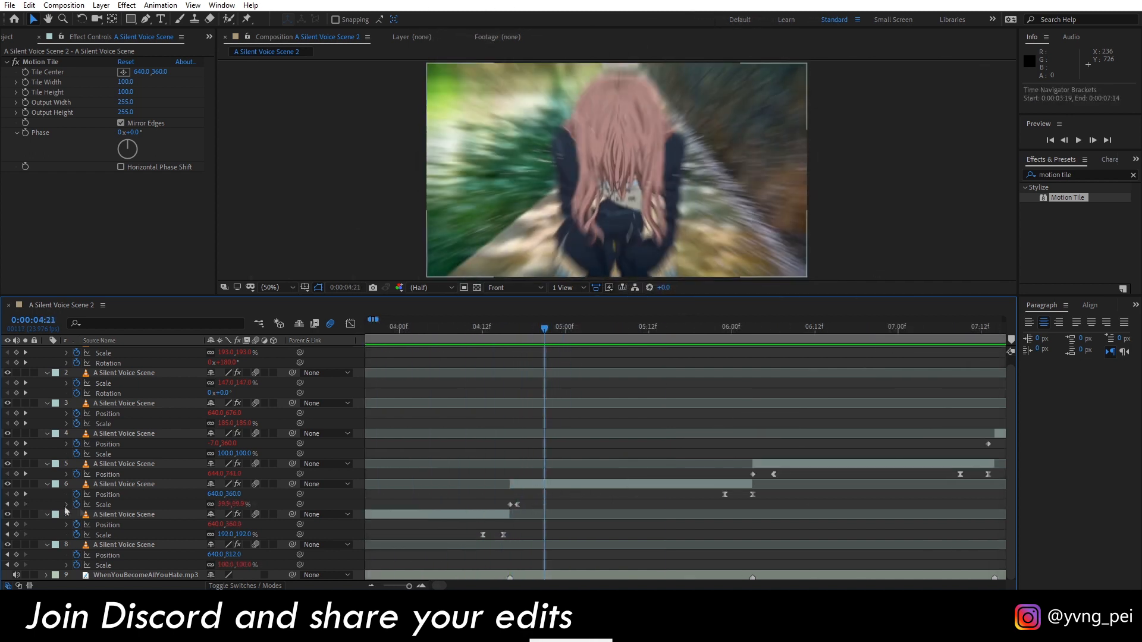
pyautogui.click(66, 505)
pyautogui.click(483, 467)
pyautogui.doubleClick(483, 468)
pyautogui.write('1')
pyautogui.click(234, 483)
pyautogui.press('j')
pyautogui.press('j')
# Preview the transitions that follow layer 6's clip, up to the one into layer 4.
pyautogui.scroll(-3, 235, 483)
pyautogui.moveTo(511, 331); pyautogui.dragTo(892, 333)
pyautogui.press('space')
pyautogui.press('space')
pyautogui.scroll(2, 776, 402)
pyautogui.hscroll(2, 775, 402)
pyautogui.press('space')
# Set decay to 5 in the bounce expression on layer 4's Position and preview the transition into that clip.
pyautogui.press('space')
pyautogui.hscroll(5, 892, 333)
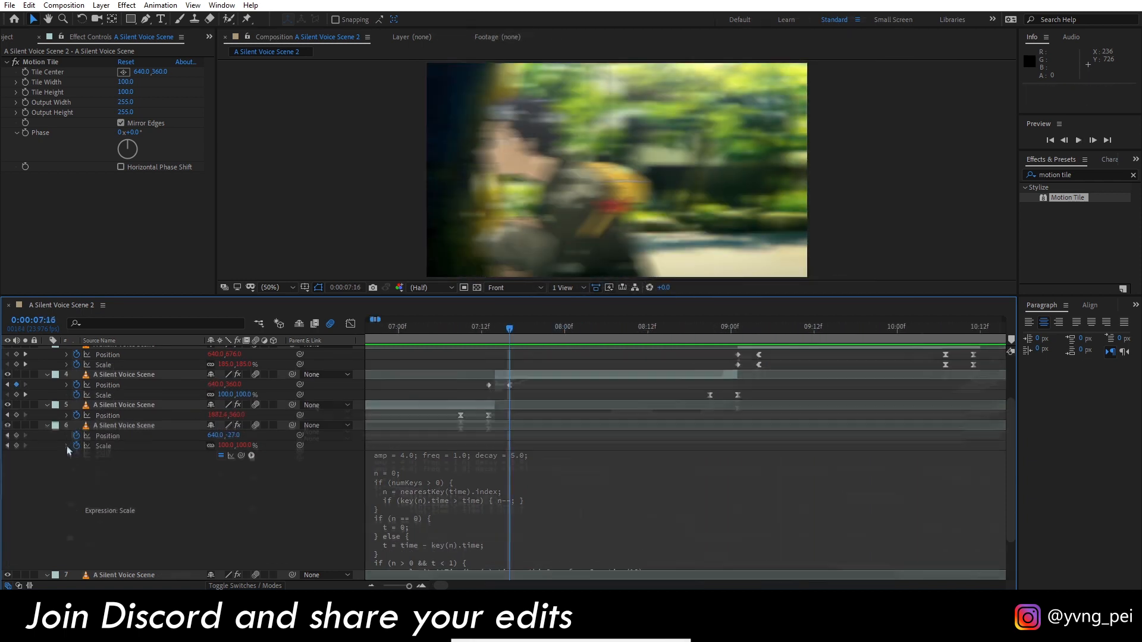
pyautogui.click(67, 445)
pyautogui.click(67, 445)
pyautogui.moveTo(509, 332); pyautogui.dragTo(492, 336)
pyautogui.press('space')
pyautogui.press('space')
pyautogui.click(517, 456)
pyautogui.moveTo(543, 456); pyautogui.dragTo(537, 456)
pyautogui.write('5')
pyautogui.click(488, 333)
pyautogui.press('space')
pyautogui.press('space')
# Set decay to 5.0 in the bounce expression on layer 3's Position and preview its transition from 0:00:09:01.
pyautogui.click(765, 332)
pyautogui.click(68, 444)
pyautogui.click(66, 424)
pyautogui.click(66, 414)
pyautogui.click(525, 457)
pyautogui.write('5')
pyautogui.moveTo(542, 455); pyautogui.dragTo(535, 423)
pyautogui.click(509, 426)
pyautogui.write('5')
pyautogui.click(738, 332)
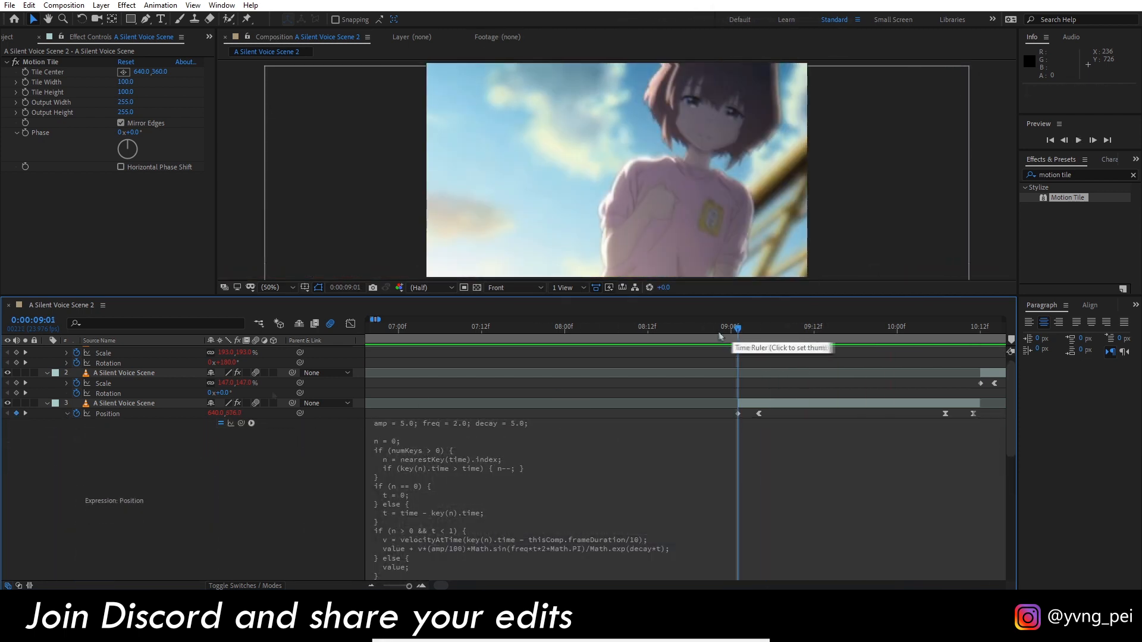
pyautogui.click(47, 403)
pyautogui.hscroll(4, 629, 409)
pyautogui.press('space')
pyautogui.press('space')
# Set freq to 3.0 and decay to 6.0 in the bounce expression on layer 2's Scale.
pyautogui.hscroll(2, 754, 364)
pyautogui.click(708, 331)
pyautogui.click(730, 382)
pyautogui.click(67, 392)
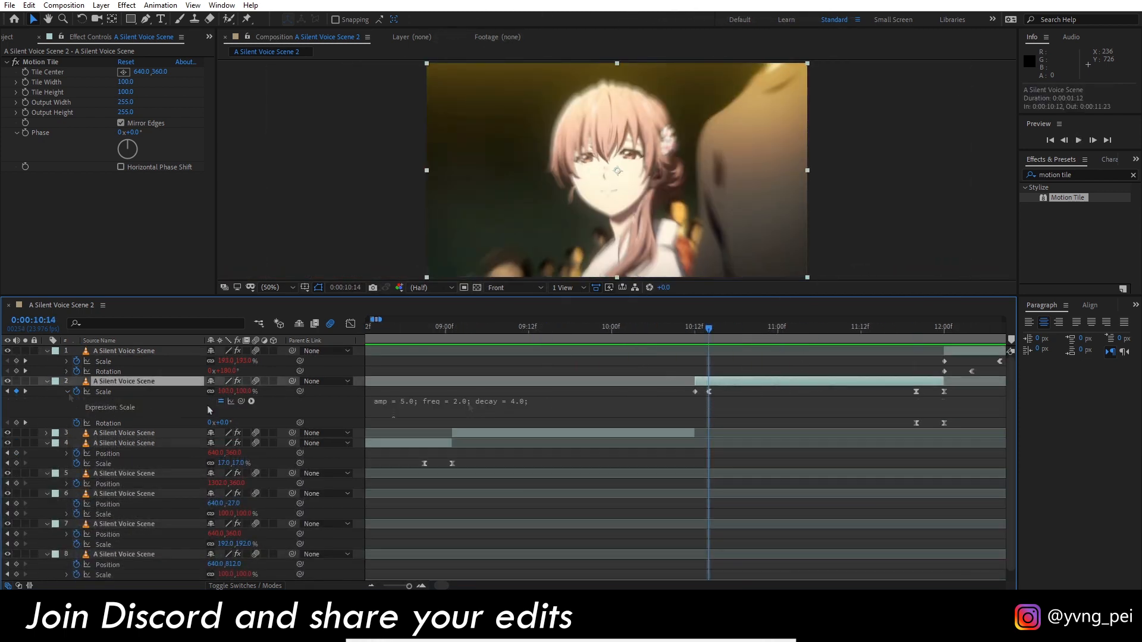
pyautogui.click(524, 401)
pyautogui.moveTo(540, 401); pyautogui.dragTo(535, 401)
pyautogui.click(694, 329)
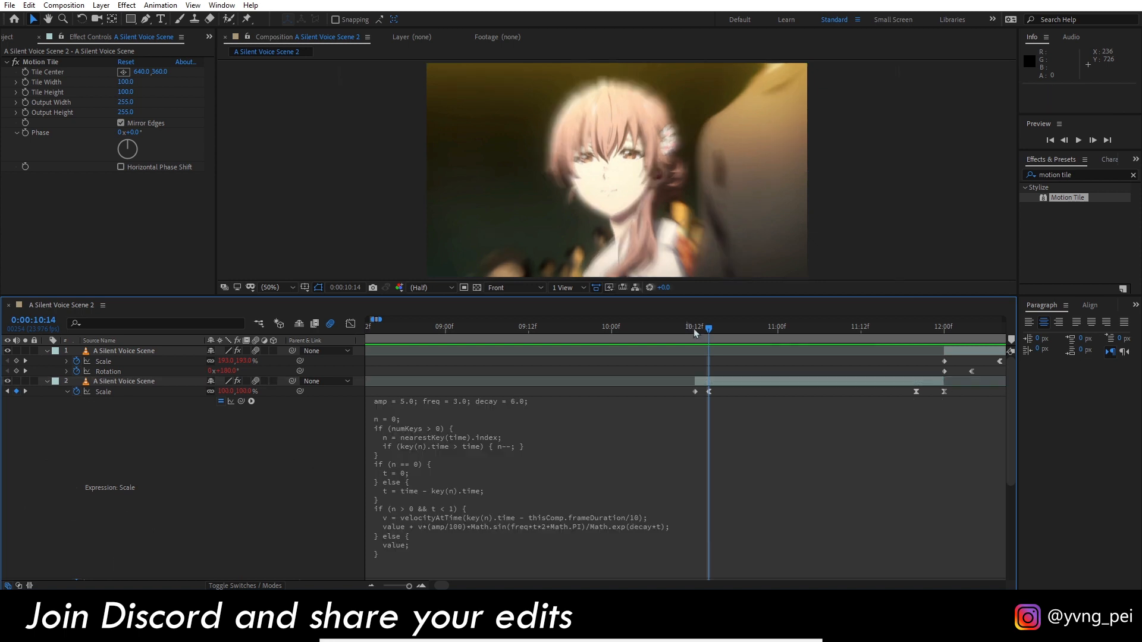
# Collapse the revealed properties of all video layers.
pyautogui.click(47, 381)
pyautogui.click(47, 351)
pyautogui.press('u')
pyautogui.press('u')
pyautogui.press('y')
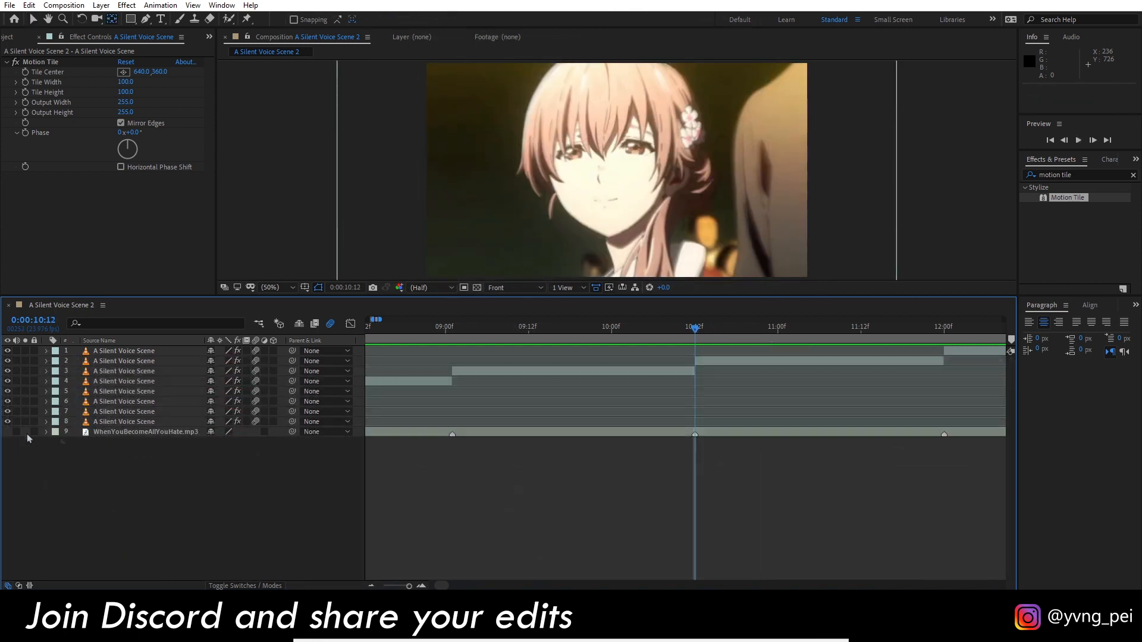
# Turn on the audio of WhenYouBecomeAllYouHate.mp3 and preview the edit with music from 0:00:01:18.
pyautogui.click(16, 432)
pyautogui.scroll(-6, 520, 500)
pyautogui.click(391, 330)
pyautogui.press('space')
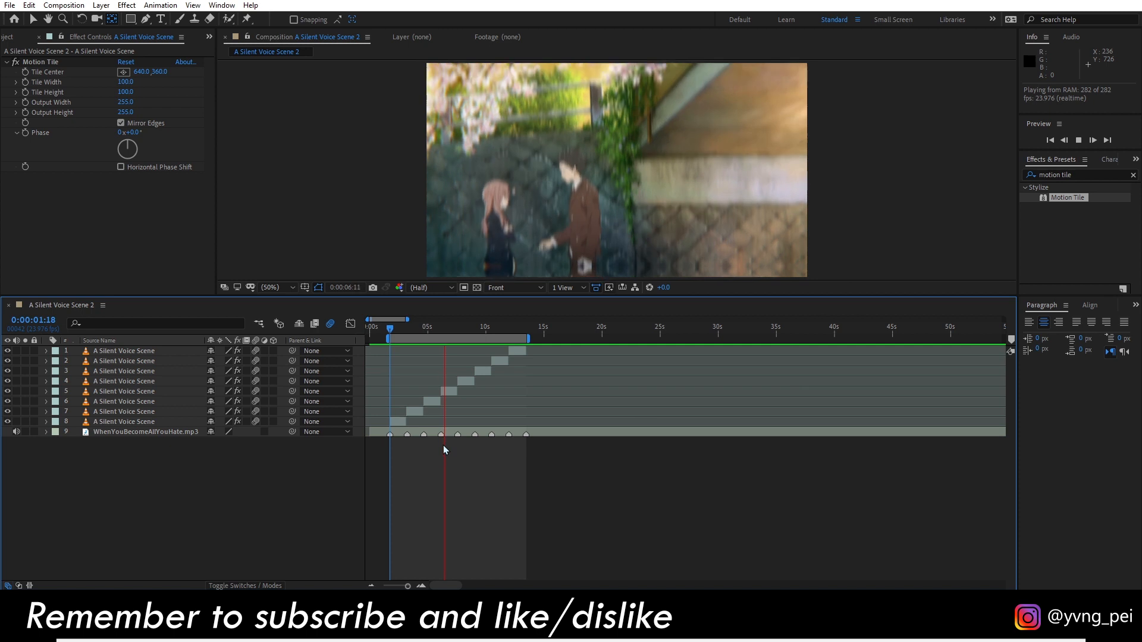
pyautogui.press('space')
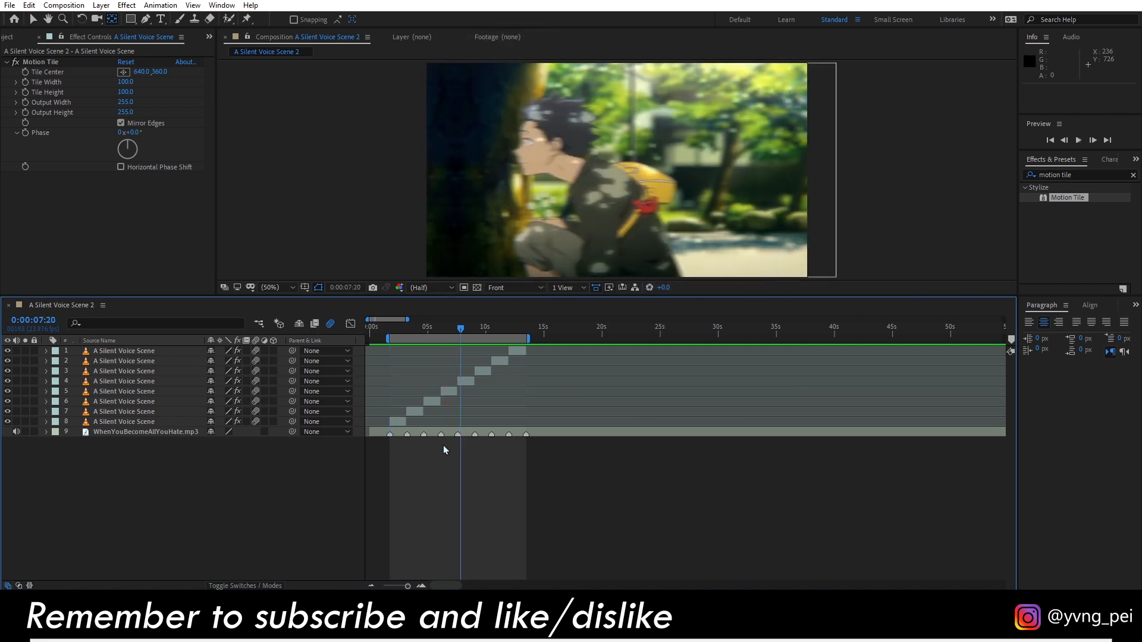